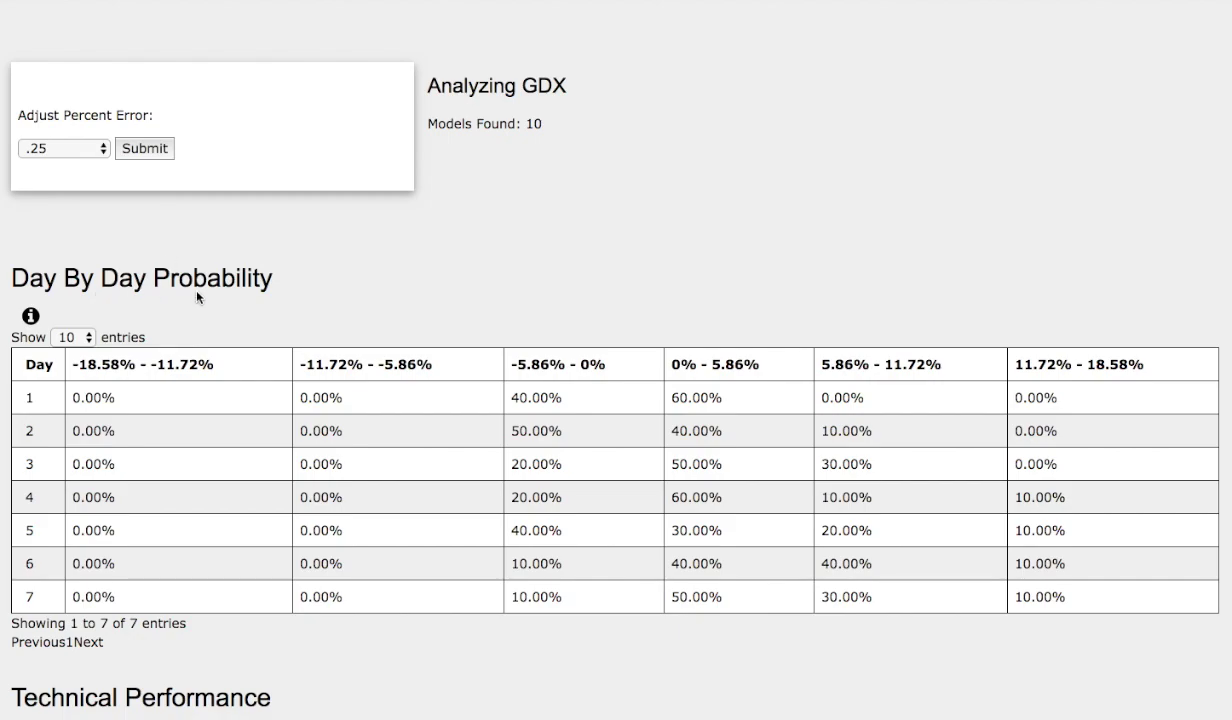
Scroll through the Day By Day Probability, Technical Performance and pattern comparison chart sections for GDX.
{"action": "scroll", "coordinate": [197, 304], "scroll_direction": "down", "scroll_amount": 5}
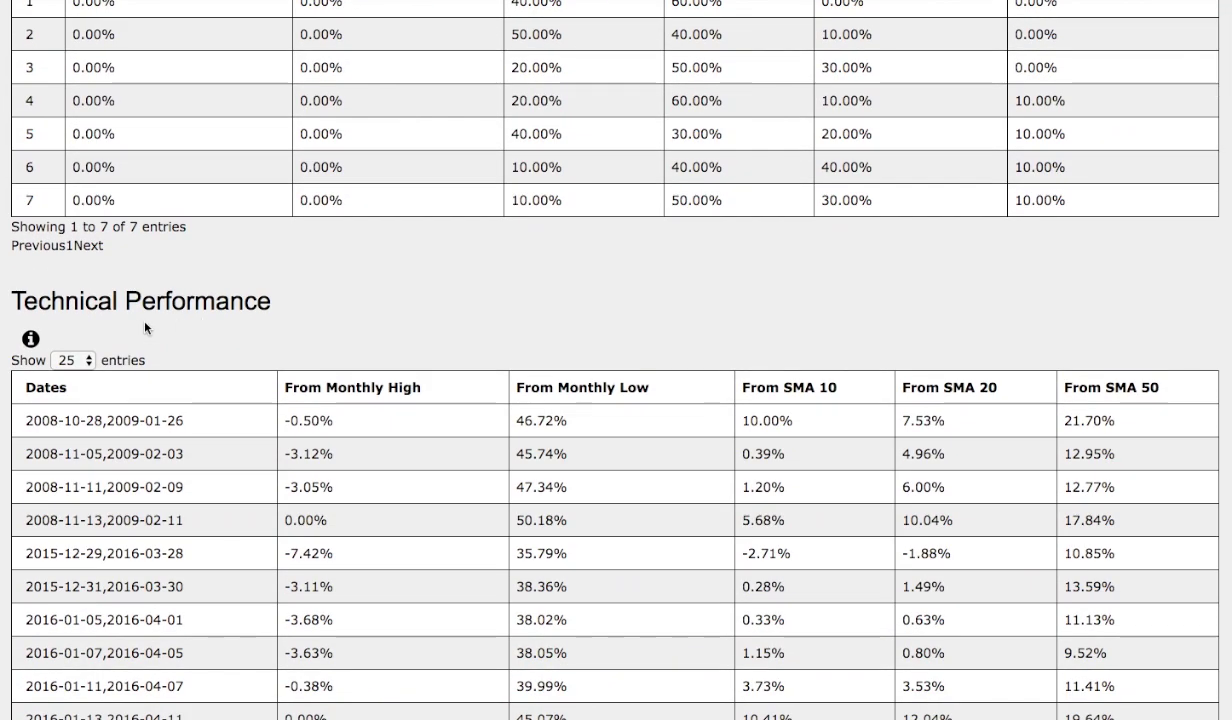
{"action": "scroll", "coordinate": [145, 327], "scroll_direction": "down", "scroll_amount": 10}
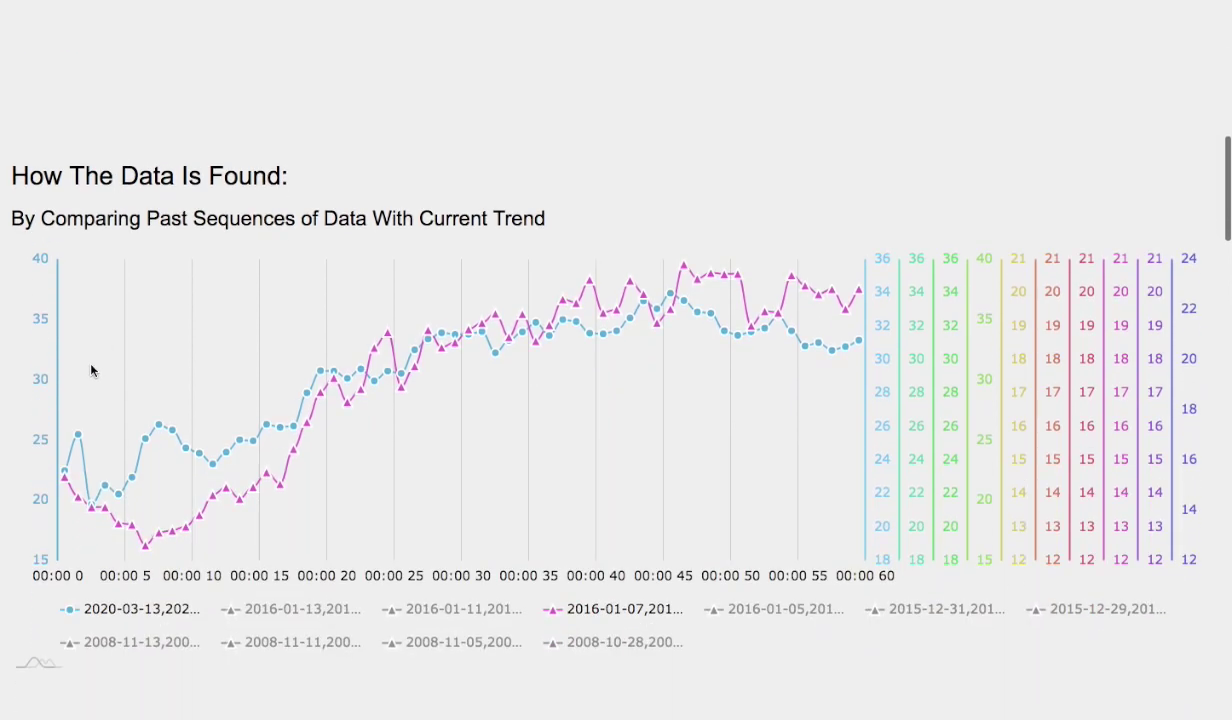
{"action": "scroll", "coordinate": [91, 371], "scroll_direction": "down", "scroll_amount": 8}
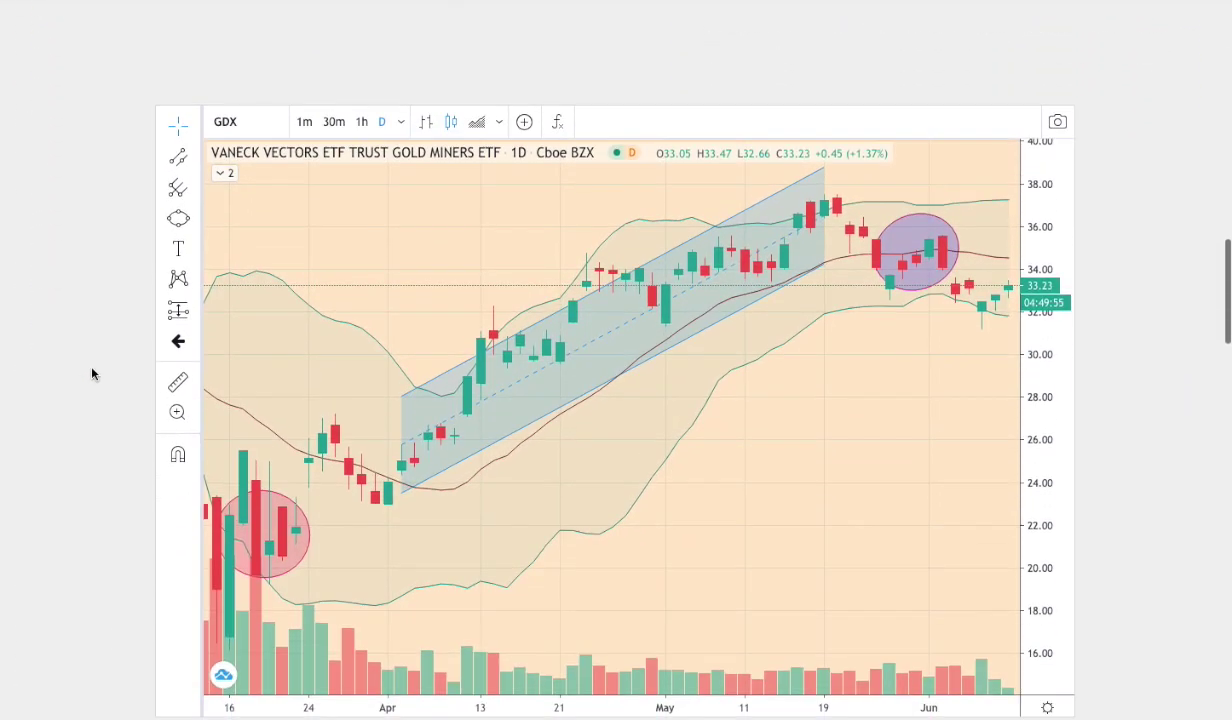
{"action": "scroll", "coordinate": [91, 374], "scroll_direction": "down", "scroll_amount": 10}
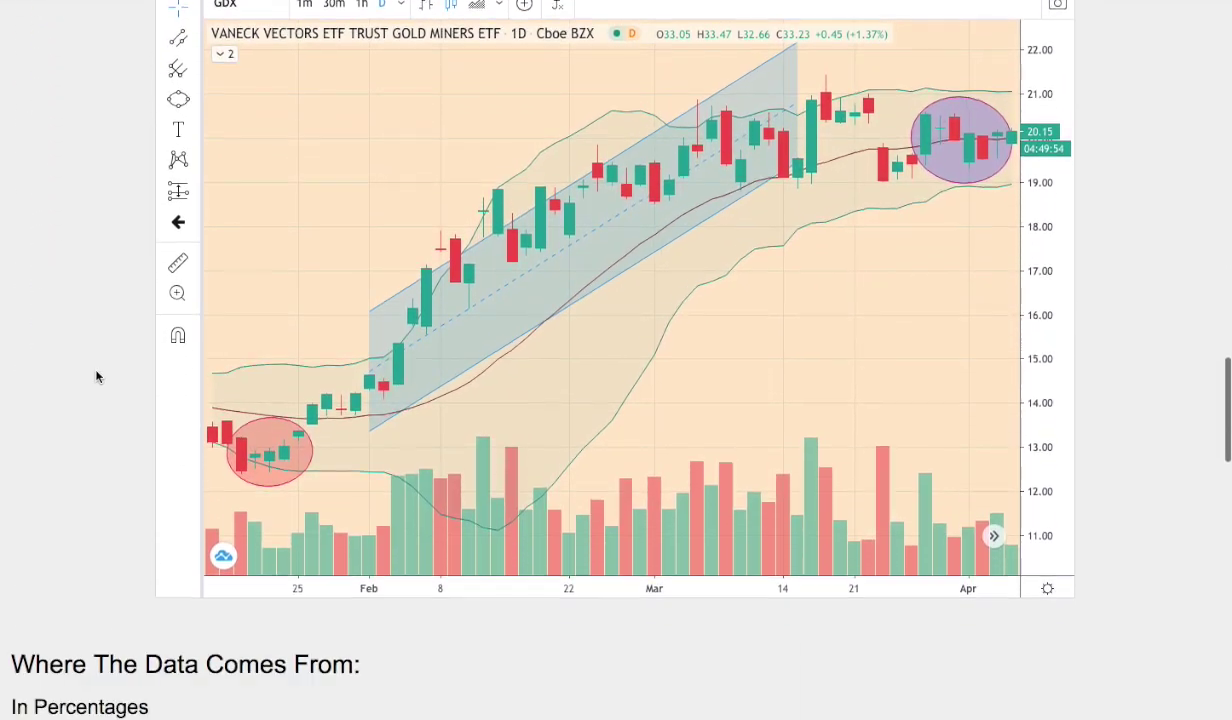
{"action": "scroll", "coordinate": [97, 376], "scroll_direction": "down", "scroll_amount": 8}
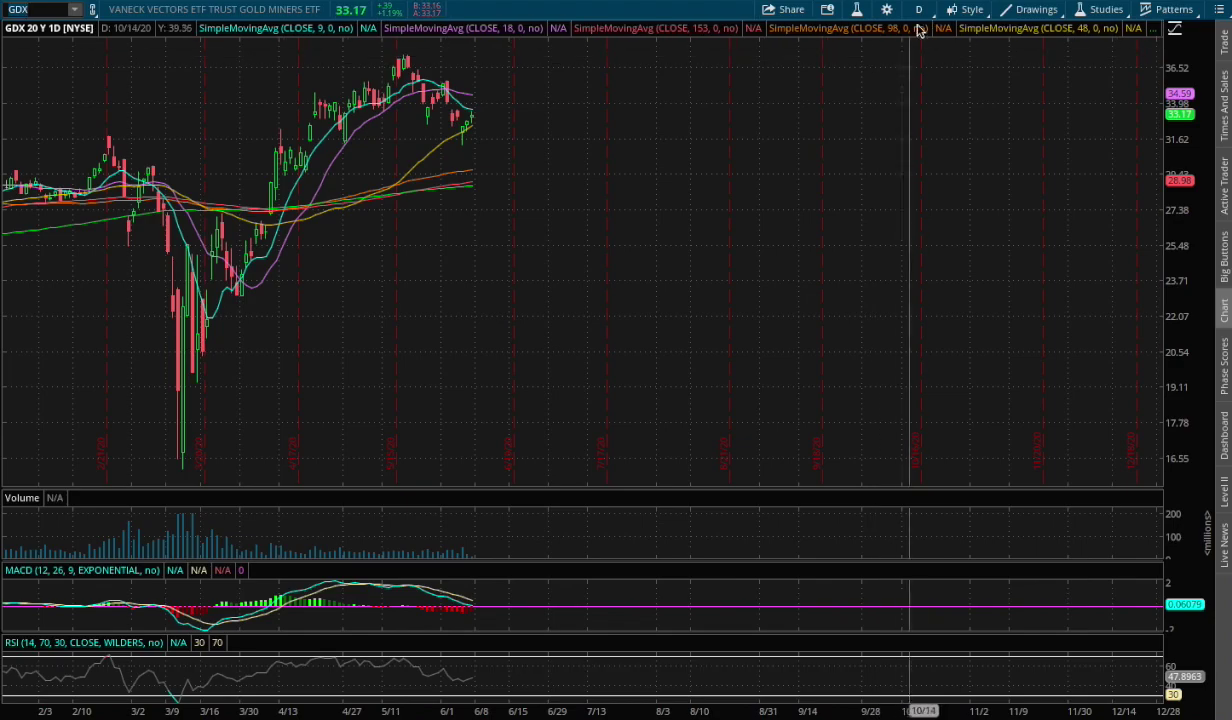
{"action": "left_click", "coordinate": [918, 9]}
{"action": "left_click", "coordinate": [858, 163]}
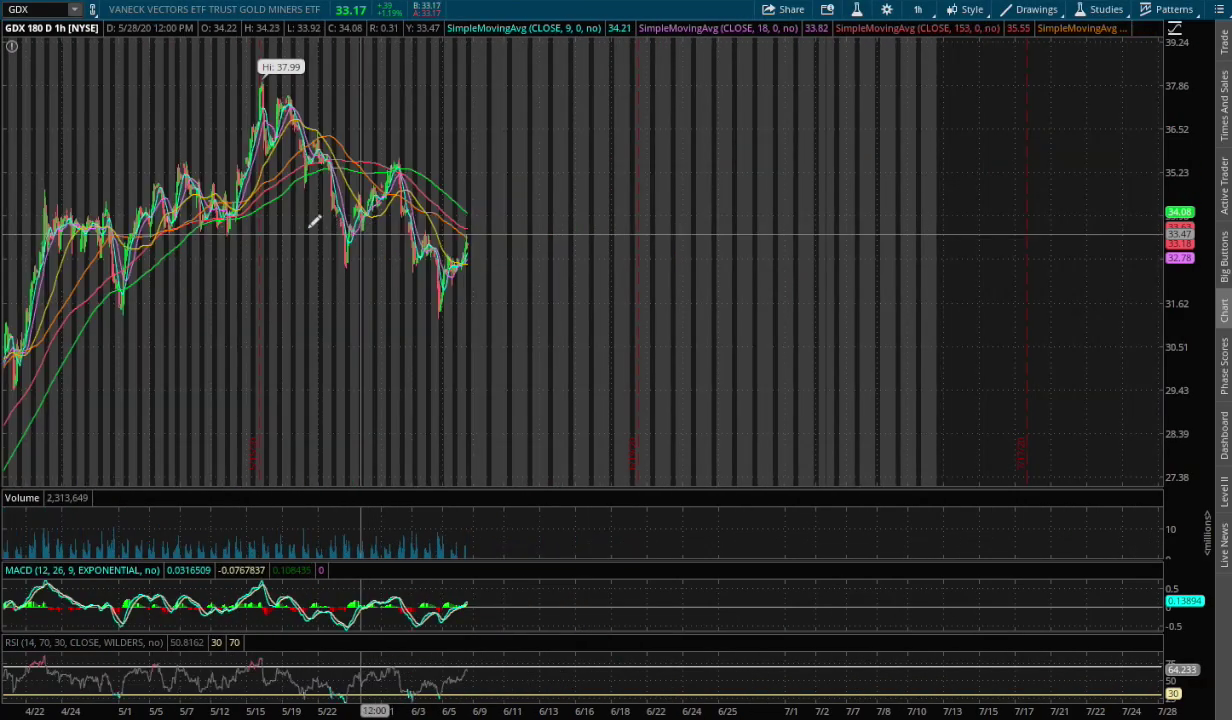
{"action": "left_click_drag", "start_coordinate": [298, 212], "coordinate": [656, 244]}
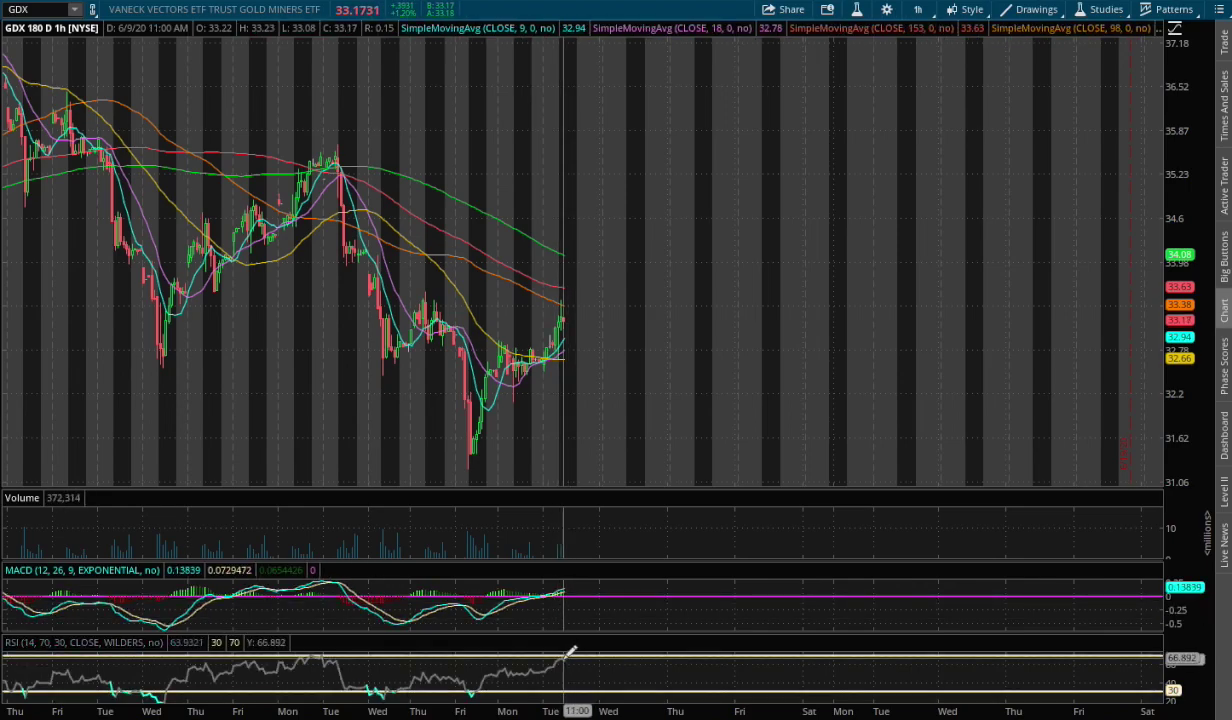
{"action": "left_click", "coordinate": [918, 9]}
{"action": "left_click", "coordinate": [860, 164]}
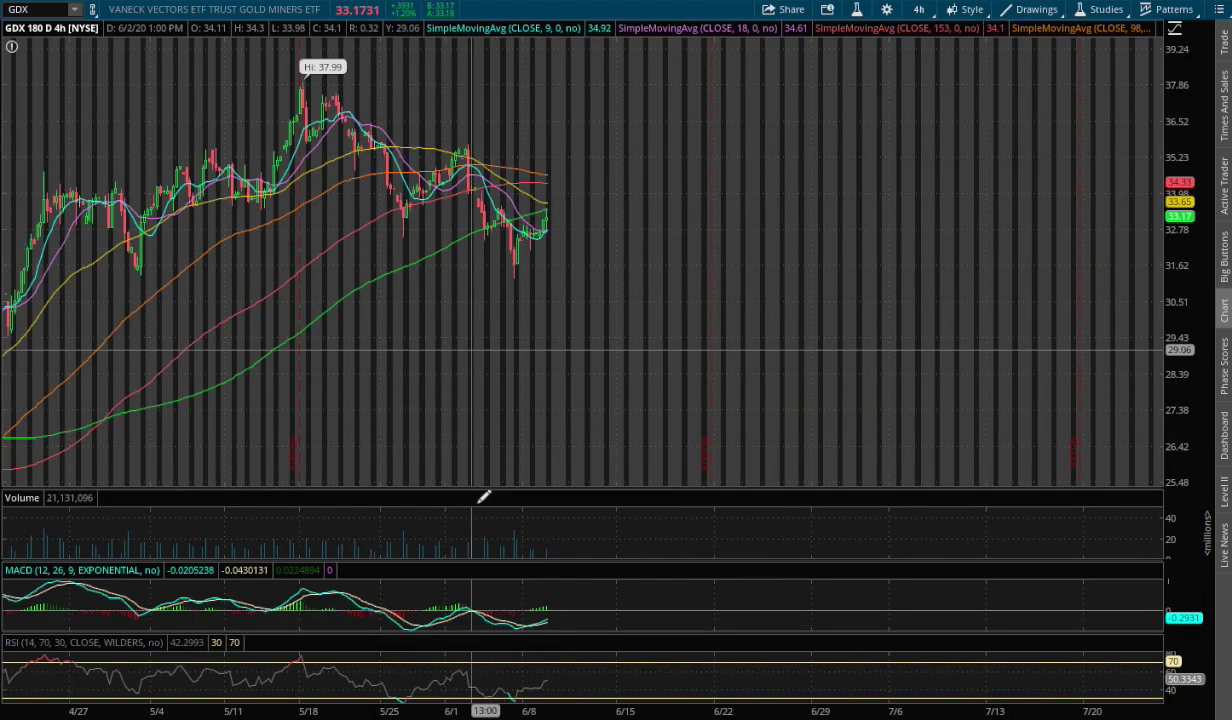
{"action": "left_click", "coordinate": [505, 606]}
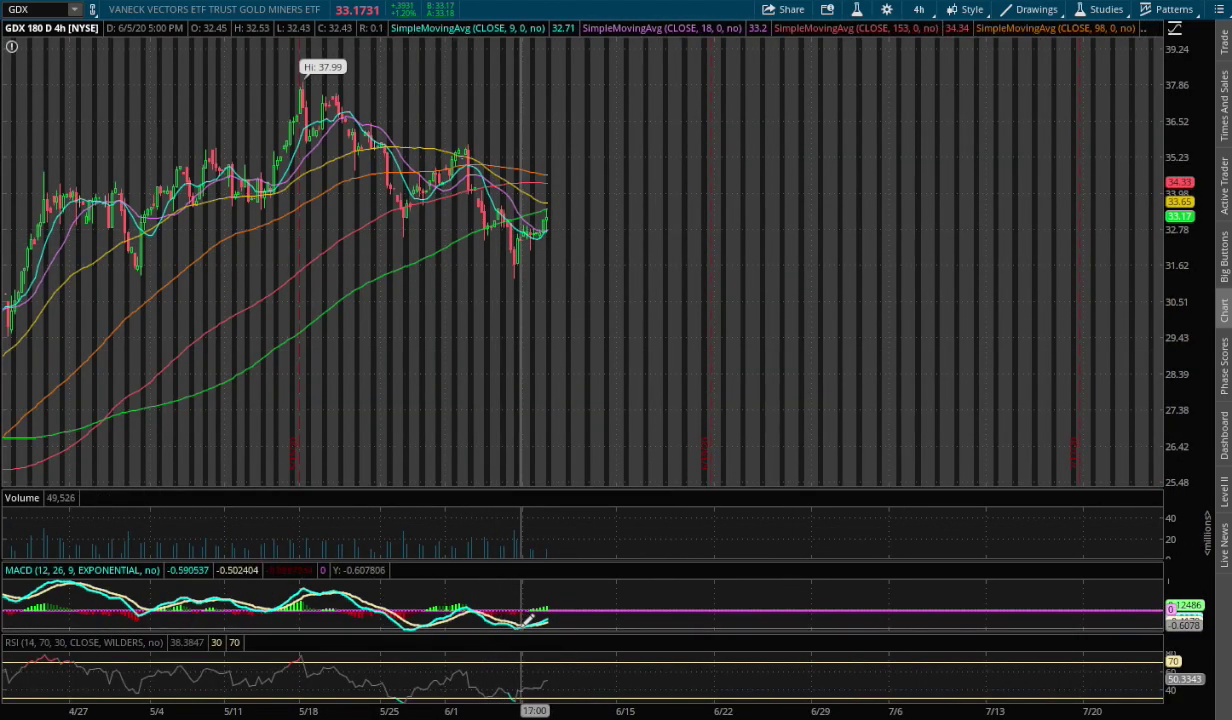
{"action": "left_click", "coordinate": [918, 9]}
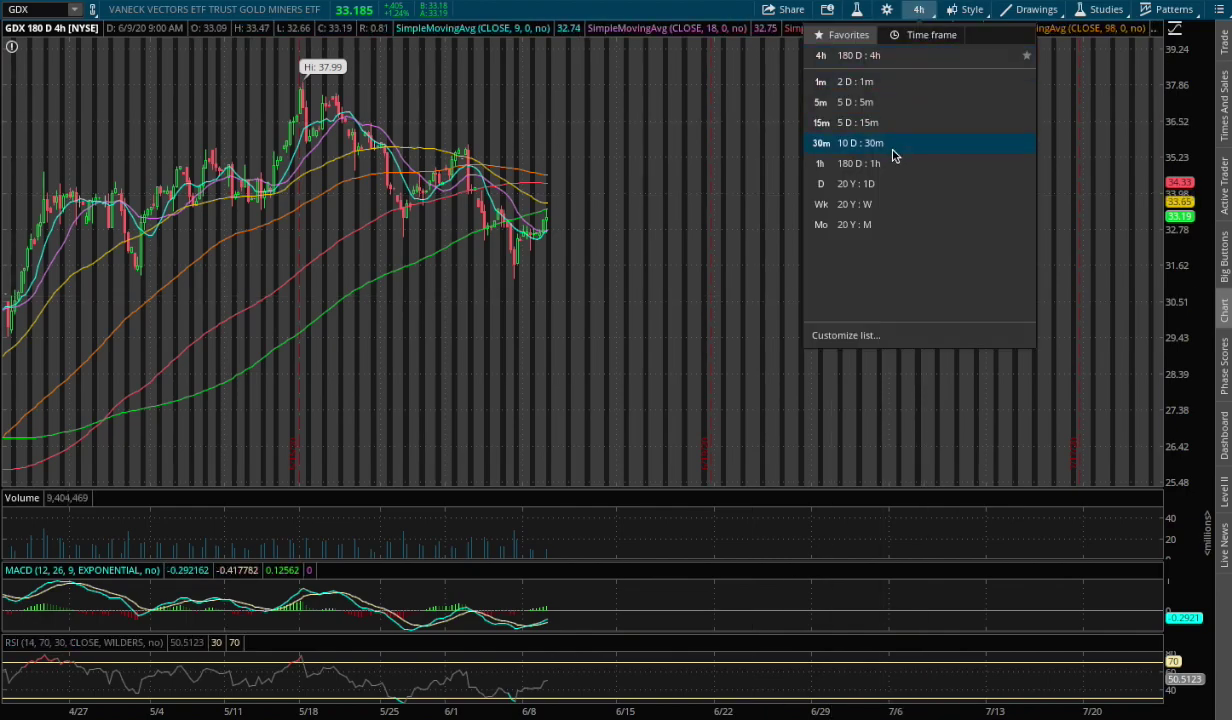
{"action": "left_click", "coordinate": [857, 185]}
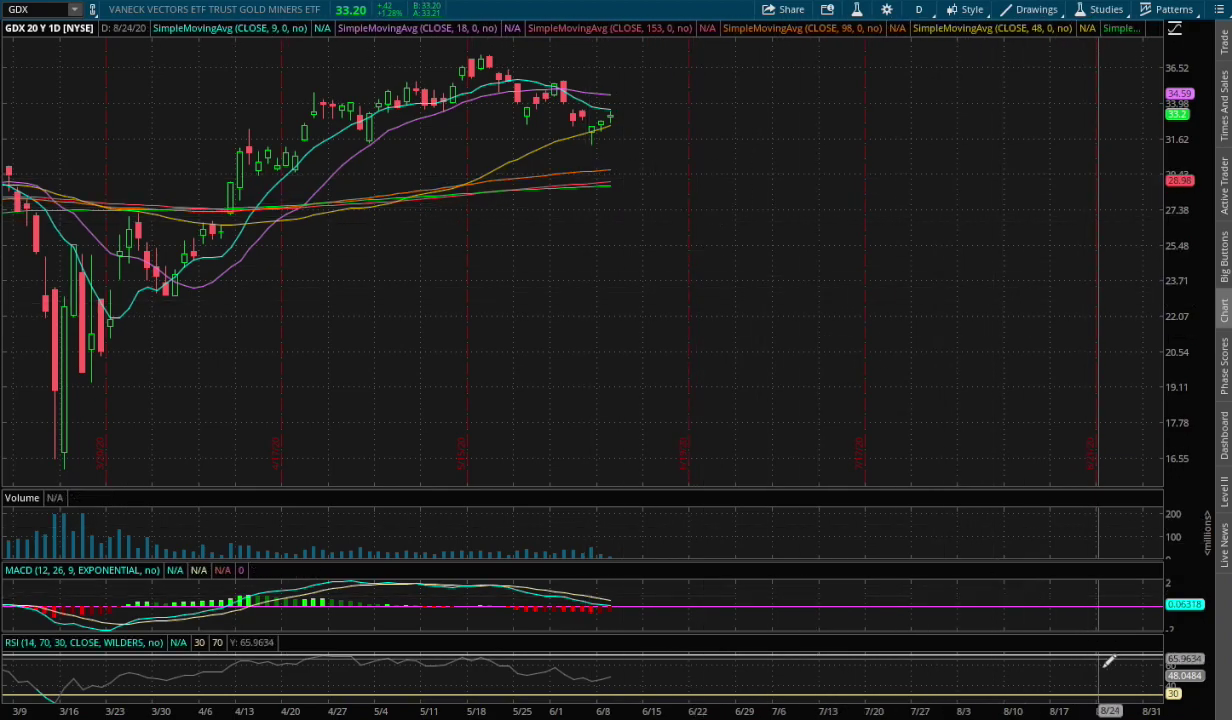
Frame the GDX daily chart on March–June 2020, leaving empty space on the right for projections.
{"action": "mouse_move", "coordinate": [1107, 710]}
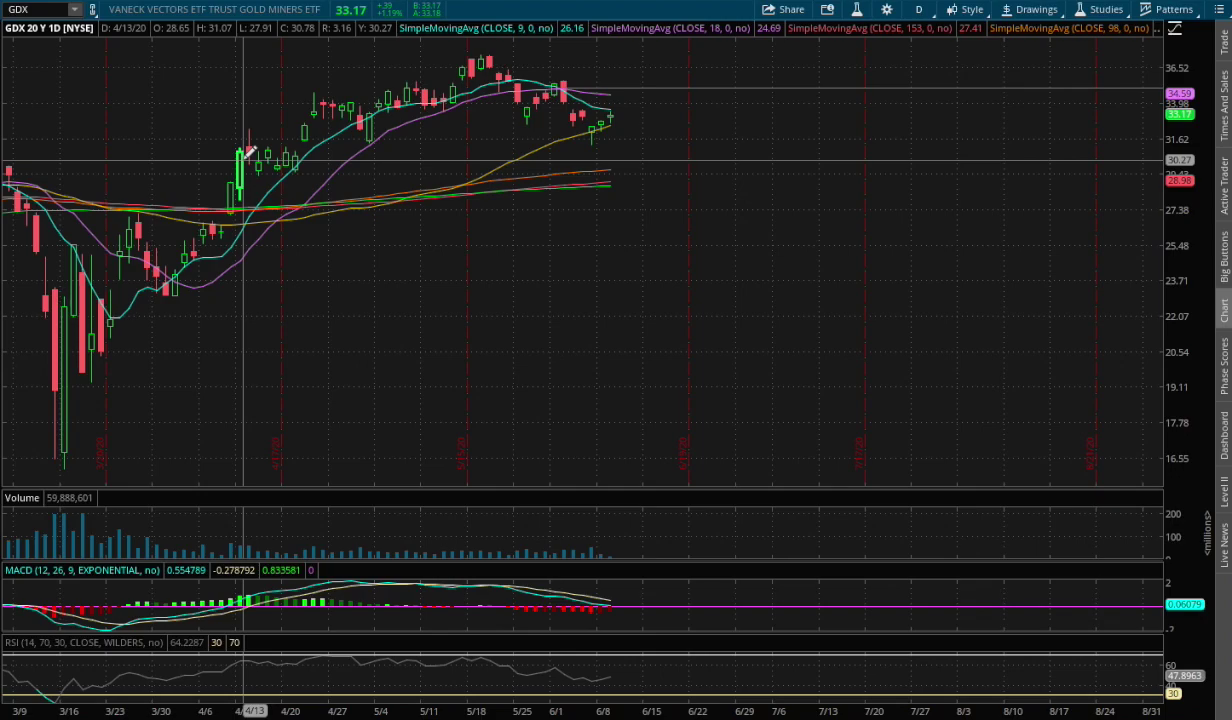
Add a red support level at 30.22, then draw projections from the last bar down to it and up toward 34.6.
{"action": "left_click", "coordinate": [248, 157]}
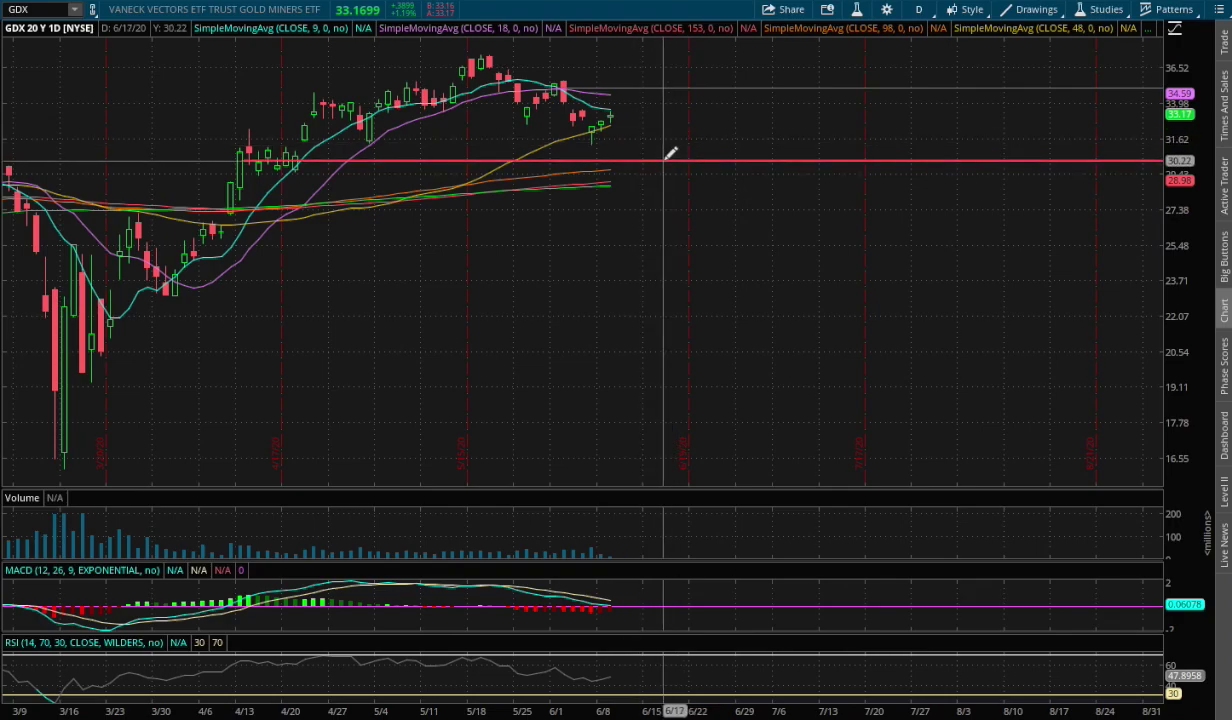
{"action": "left_click_drag", "start_coordinate": [664, 159], "coordinate": [617, 116]}
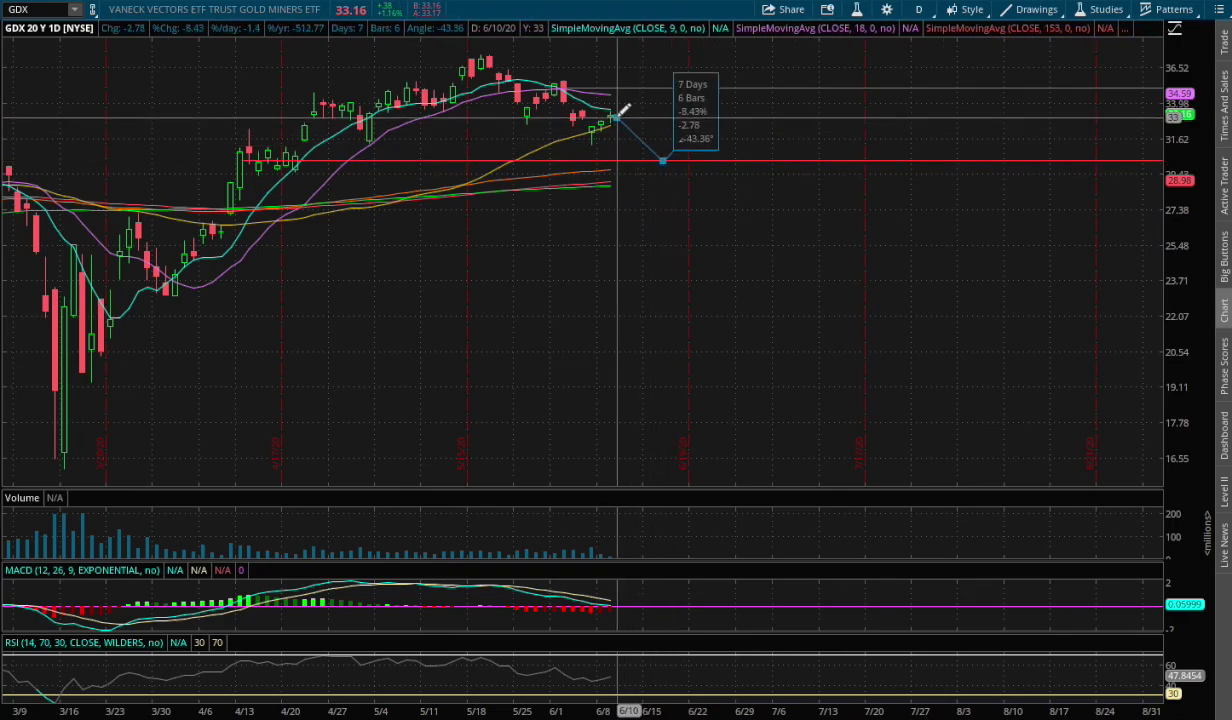
{"action": "left_click_drag", "start_coordinate": [617, 116], "coordinate": [680, 84]}
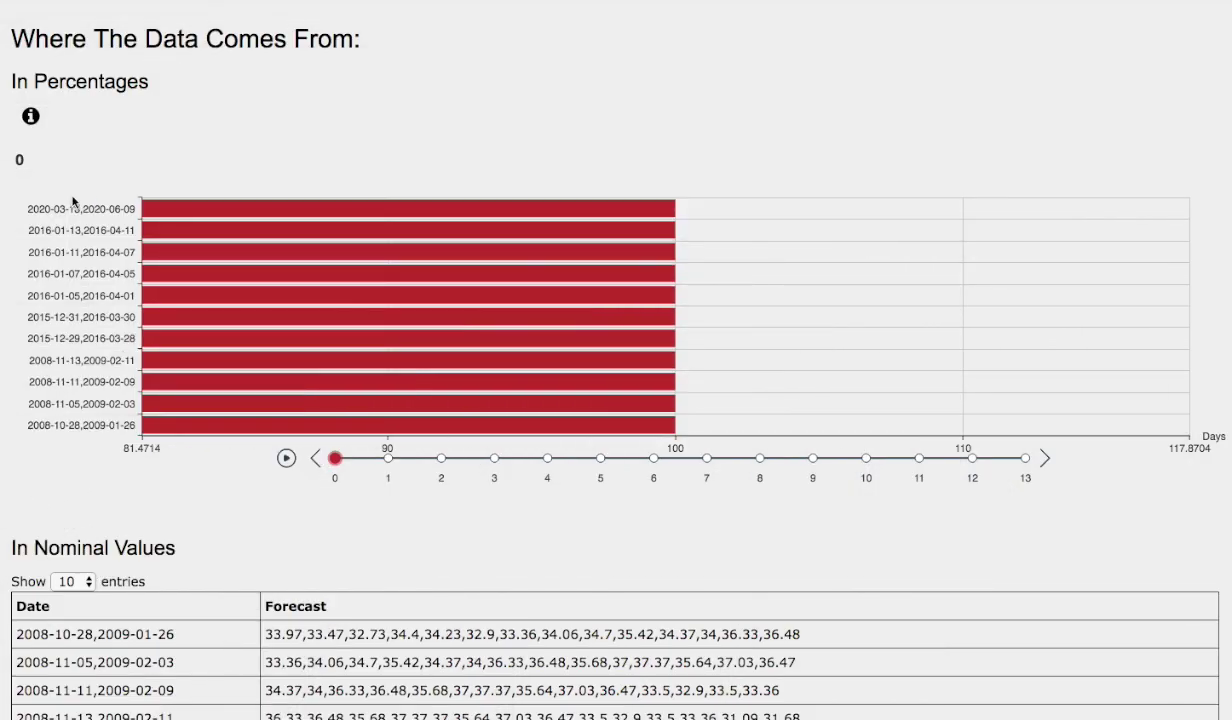
Scroll back up to the Analyzing GDX form and Day By Day Probability table at the top.
{"action": "scroll", "coordinate": [82, 174], "scroll_direction": "up", "scroll_amount": 20}
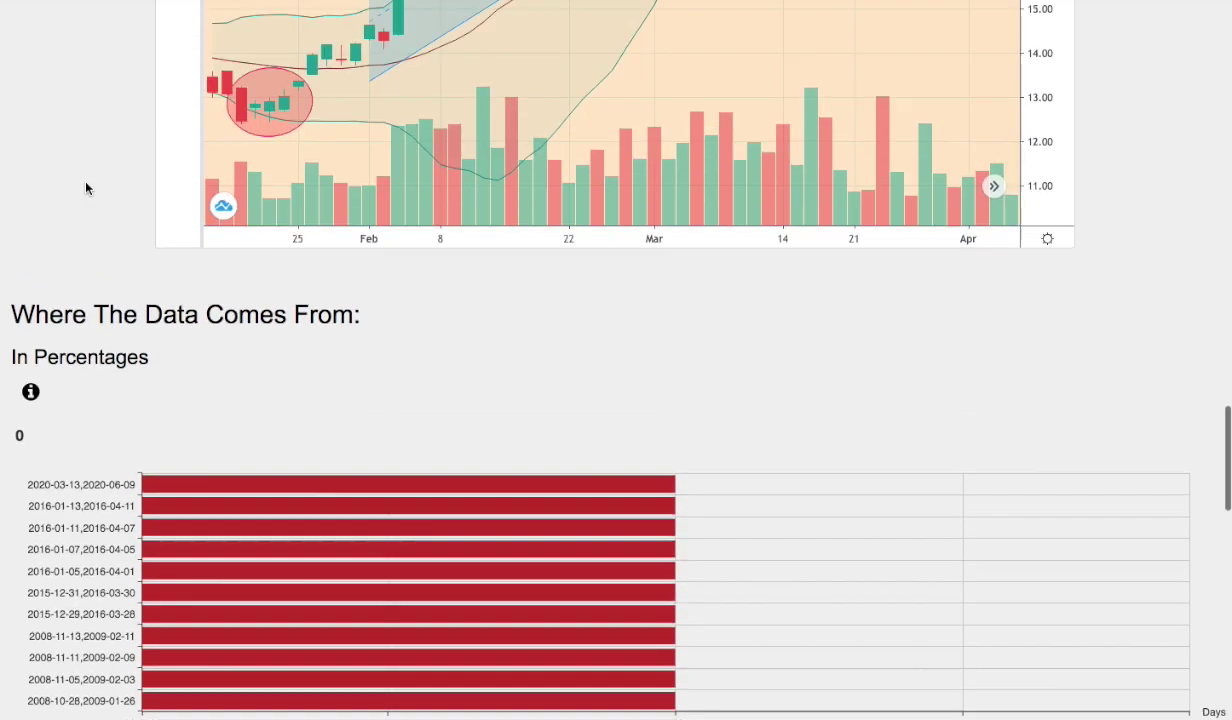
{"action": "scroll", "coordinate": [149, 206], "scroll_direction": "up", "scroll_amount": 15}
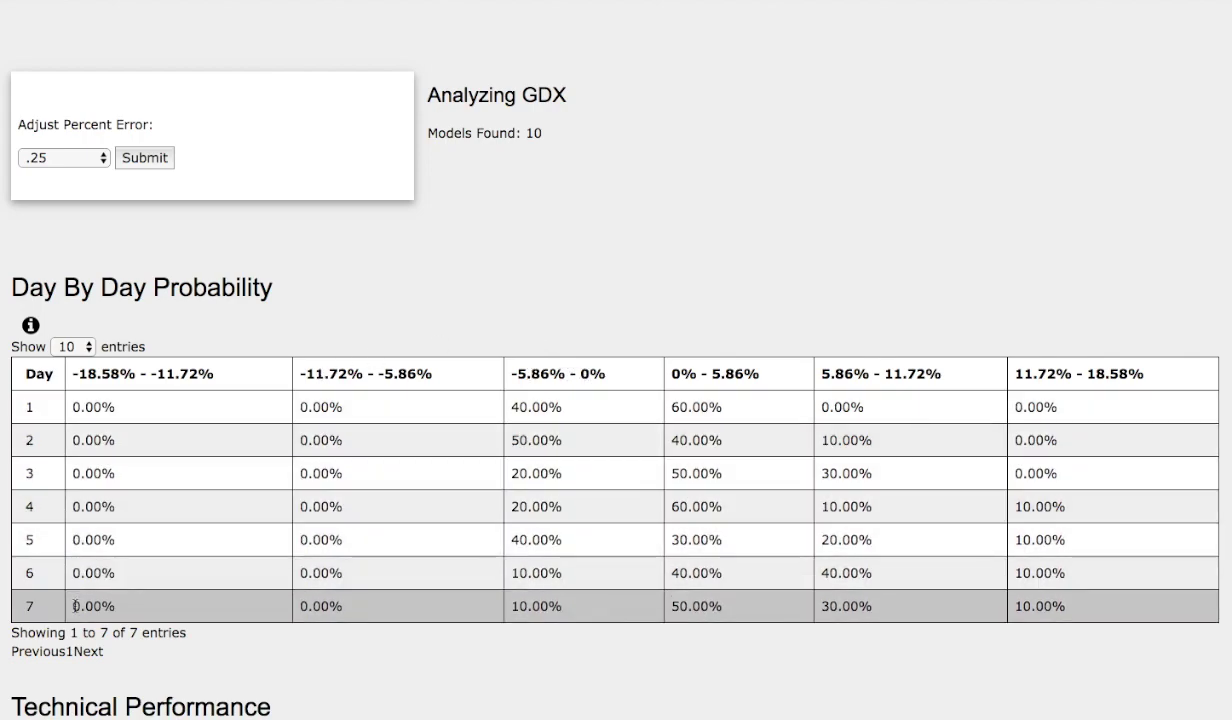
Step the Where The Data Comes From timeline through points 1 to 7 to compare matched patterns.
{"action": "scroll", "coordinate": [60, 600], "scroll_direction": "down", "scroll_amount": 12}
{"action": "scroll", "coordinate": [62, 610], "scroll_direction": "down", "scroll_amount": 15}
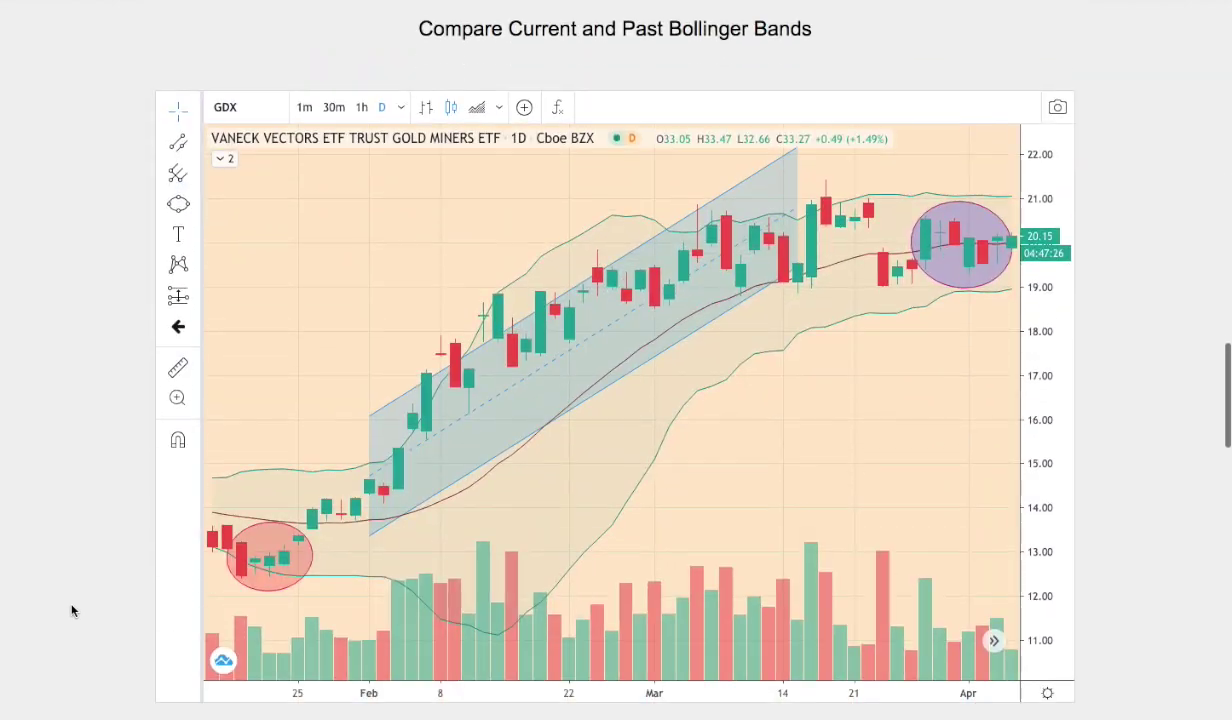
{"action": "scroll", "coordinate": [462, 570], "scroll_direction": "down", "scroll_amount": 1}
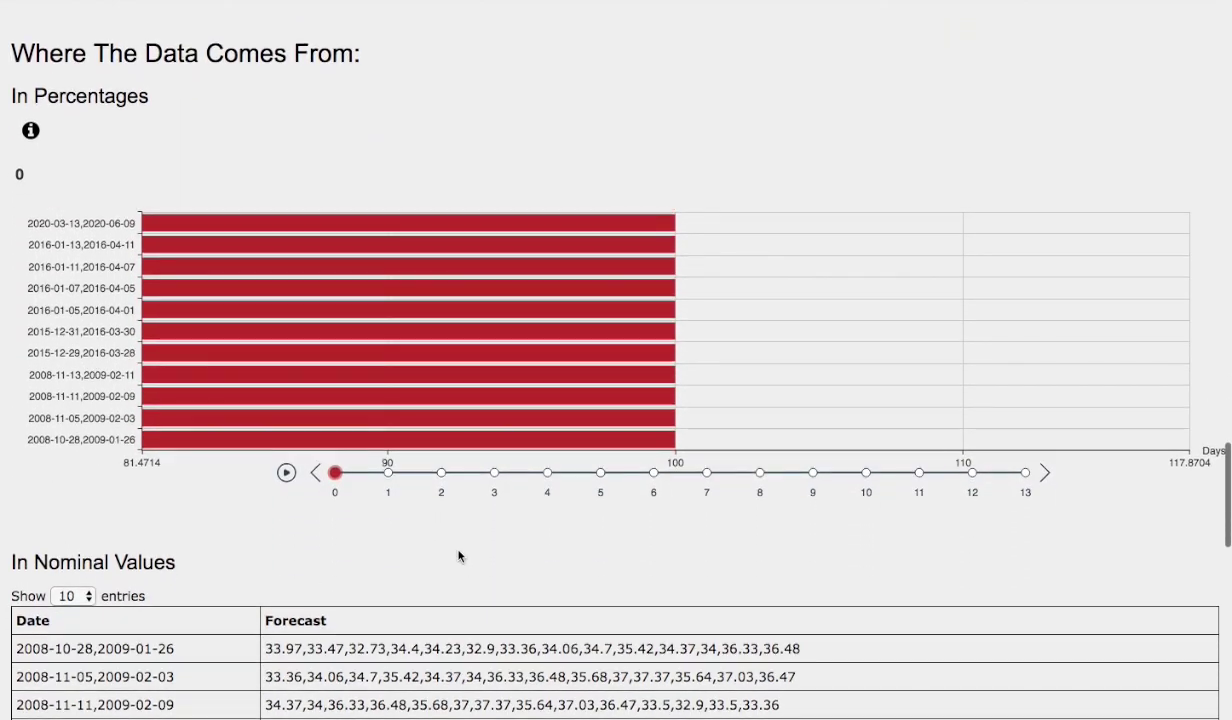
{"action": "left_click", "coordinate": [393, 474]}
{"action": "left_click", "coordinate": [440, 474]}
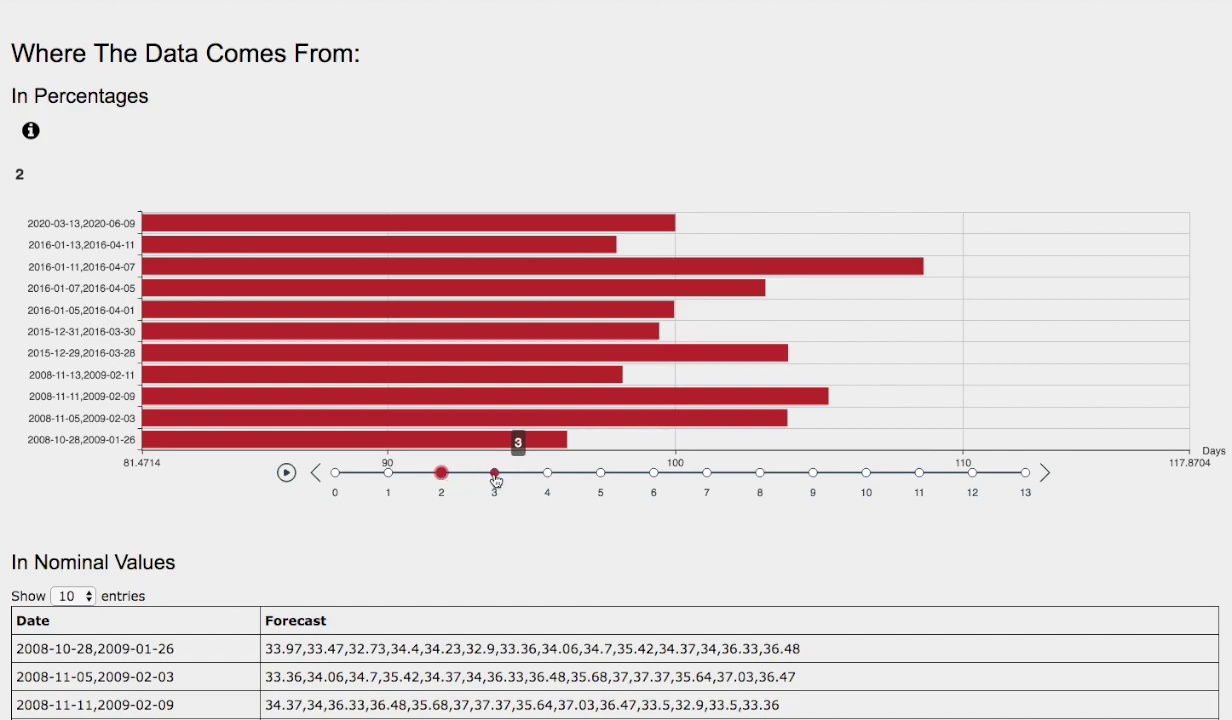
{"action": "left_click", "coordinate": [494, 474]}
{"action": "left_click", "coordinate": [548, 474]}
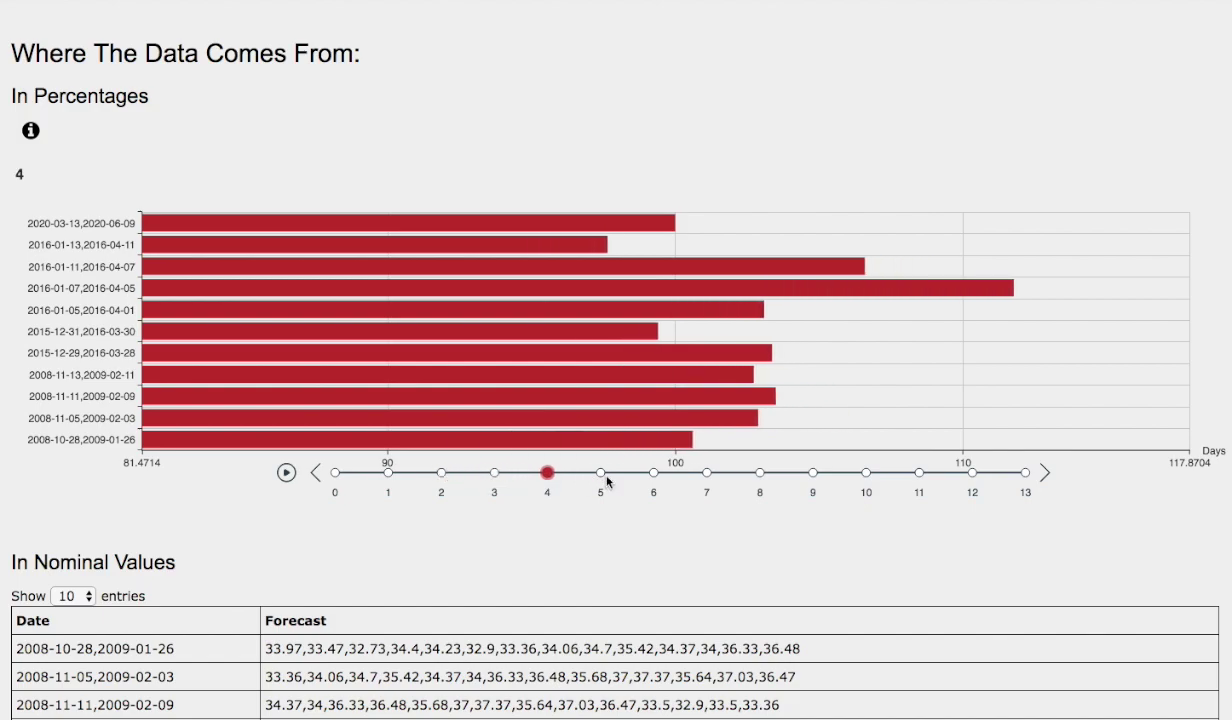
{"action": "left_click", "coordinate": [600, 474]}
{"action": "left_click", "coordinate": [653, 474]}
{"action": "left_click", "coordinate": [705, 474]}
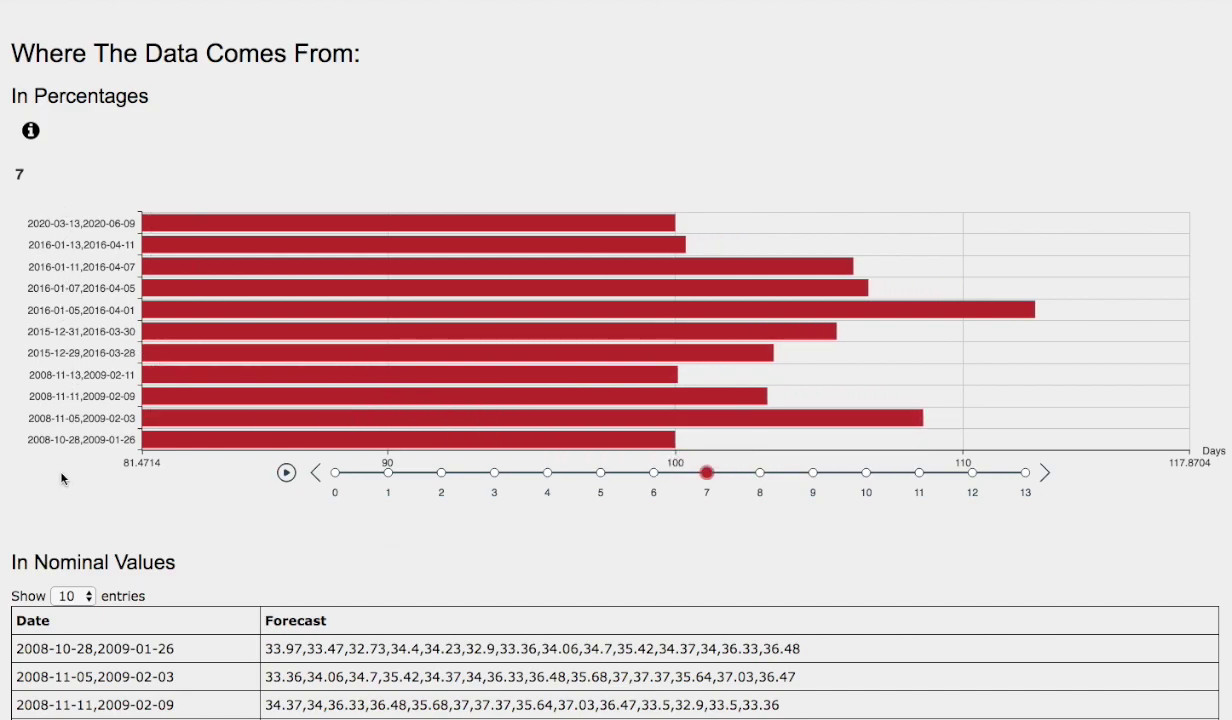
{"action": "scroll", "coordinate": [62, 474], "scroll_direction": "up", "scroll_amount": 15}
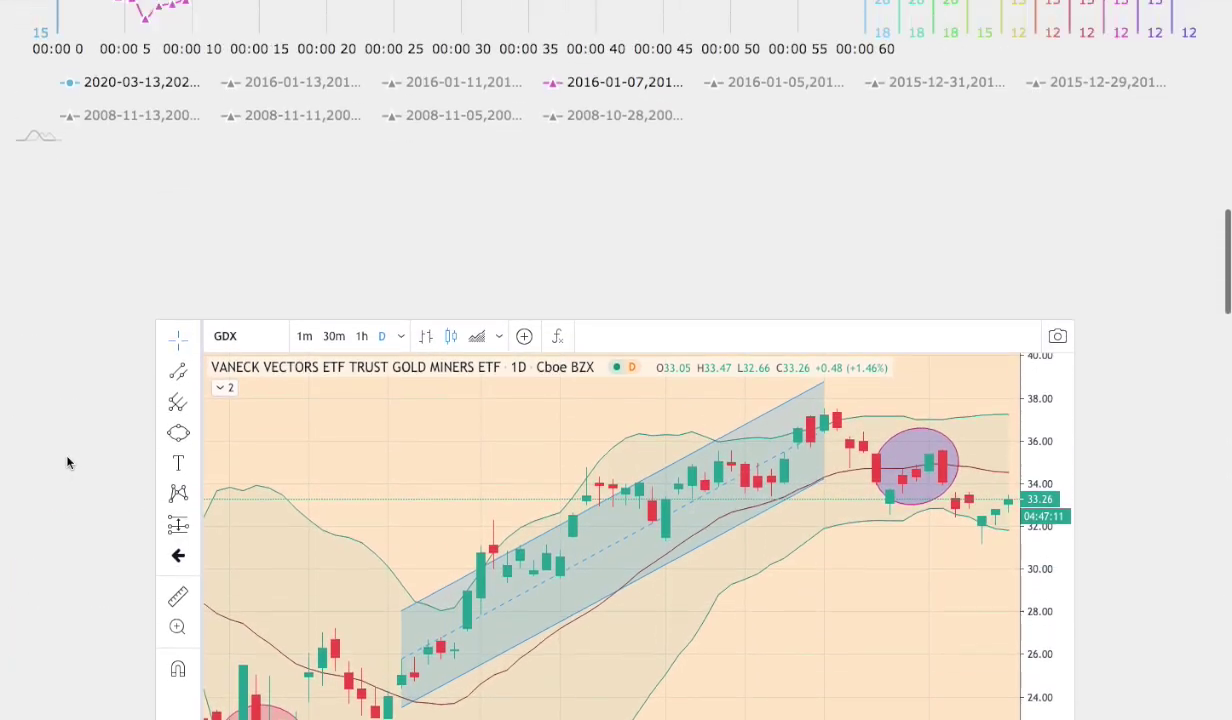
{"action": "scroll", "coordinate": [69, 462], "scroll_direction": "up", "scroll_amount": 2}
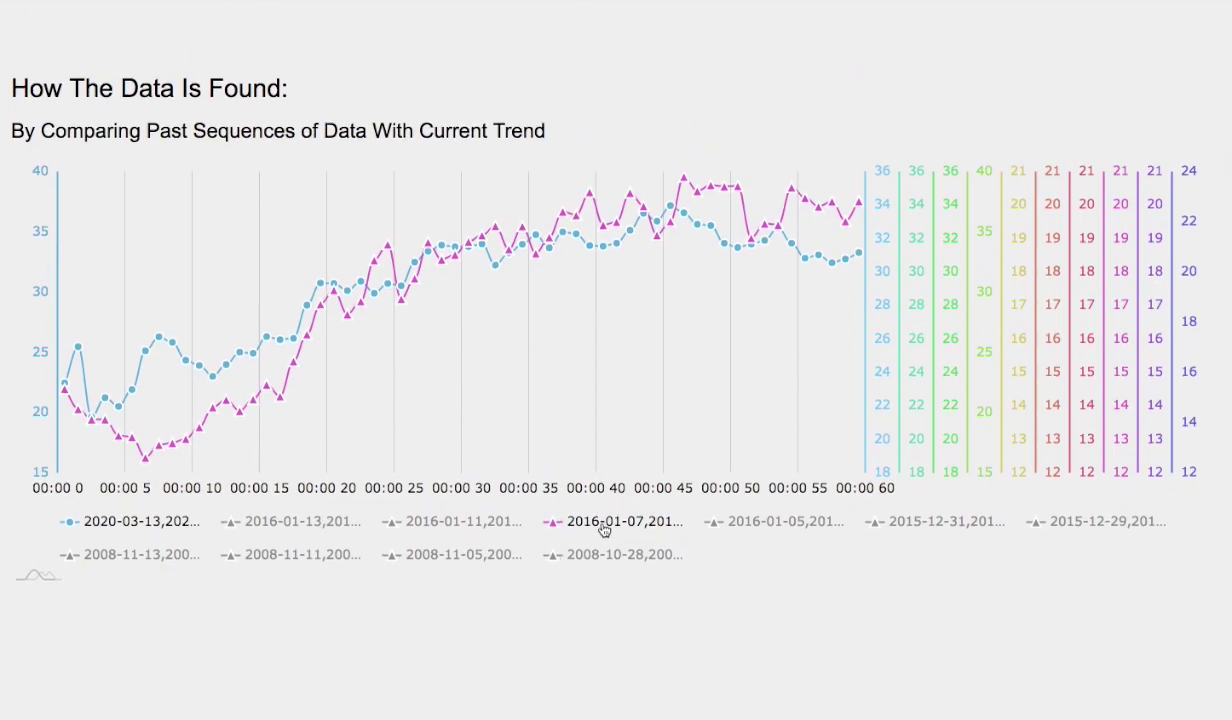
{"action": "left_click", "coordinate": [603, 524]}
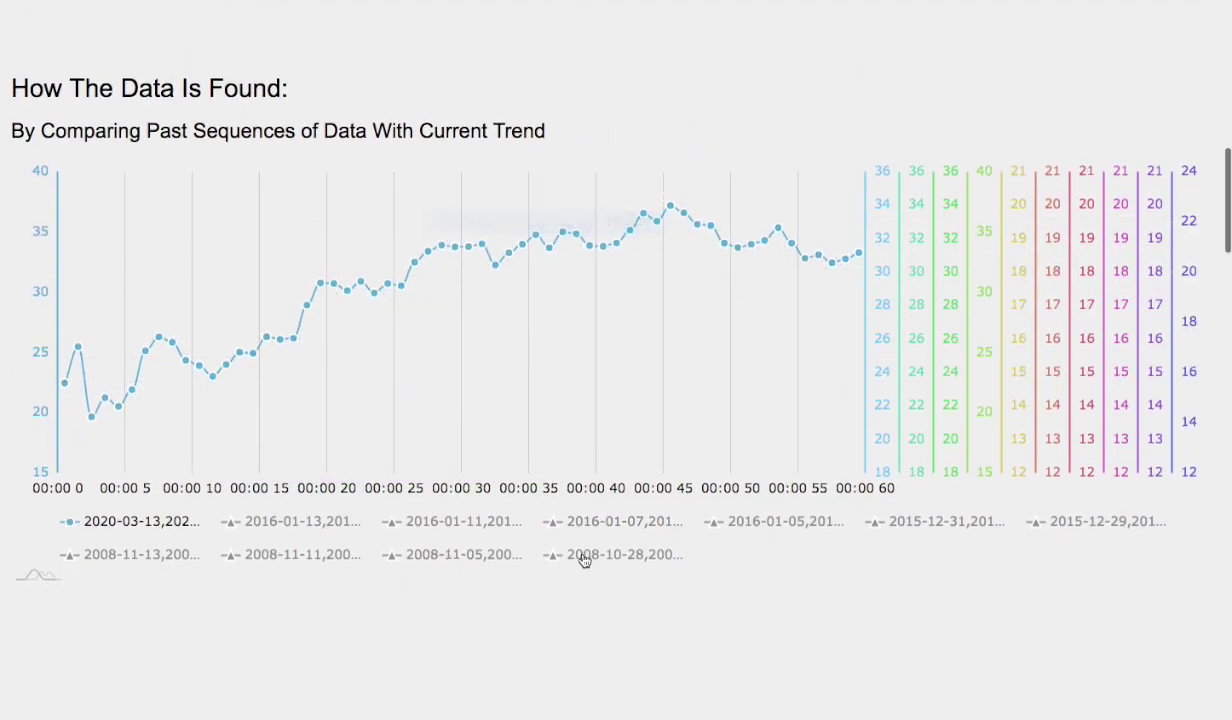
{"action": "left_click", "coordinate": [612, 524]}
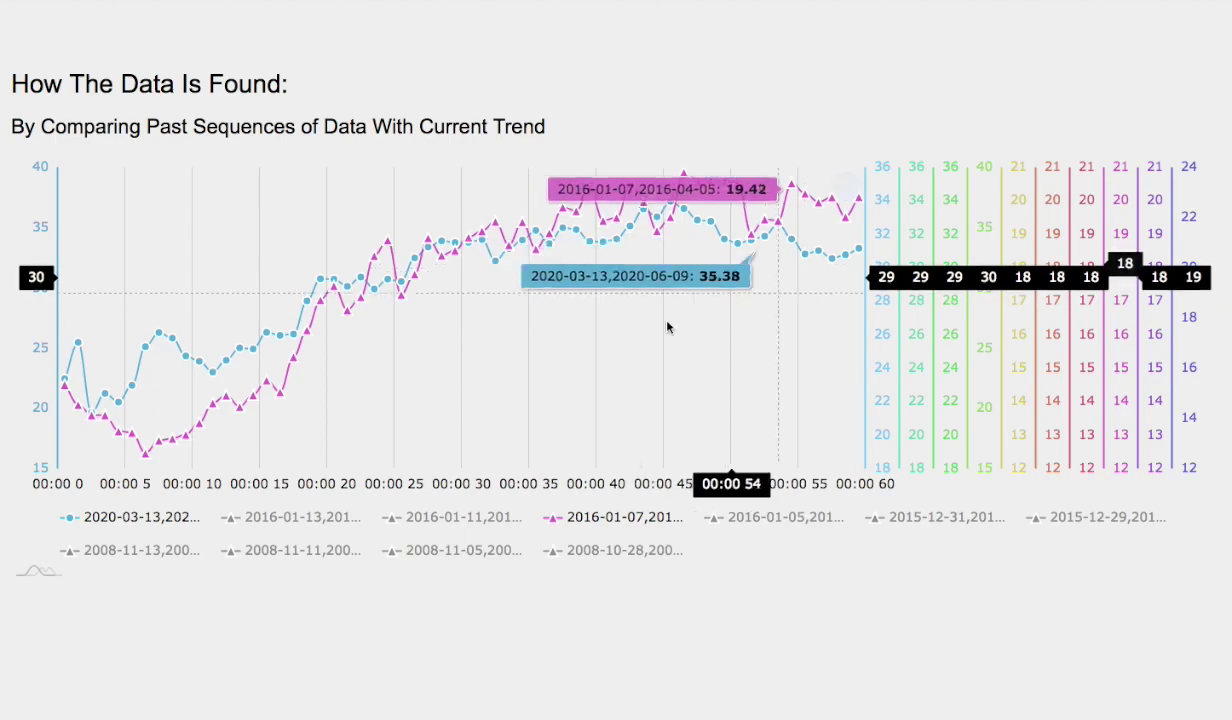
Scroll back and forth to review both GDX Bollinger Band charts.
{"action": "scroll", "coordinate": [99, 588], "scroll_direction": "down", "scroll_amount": 5}
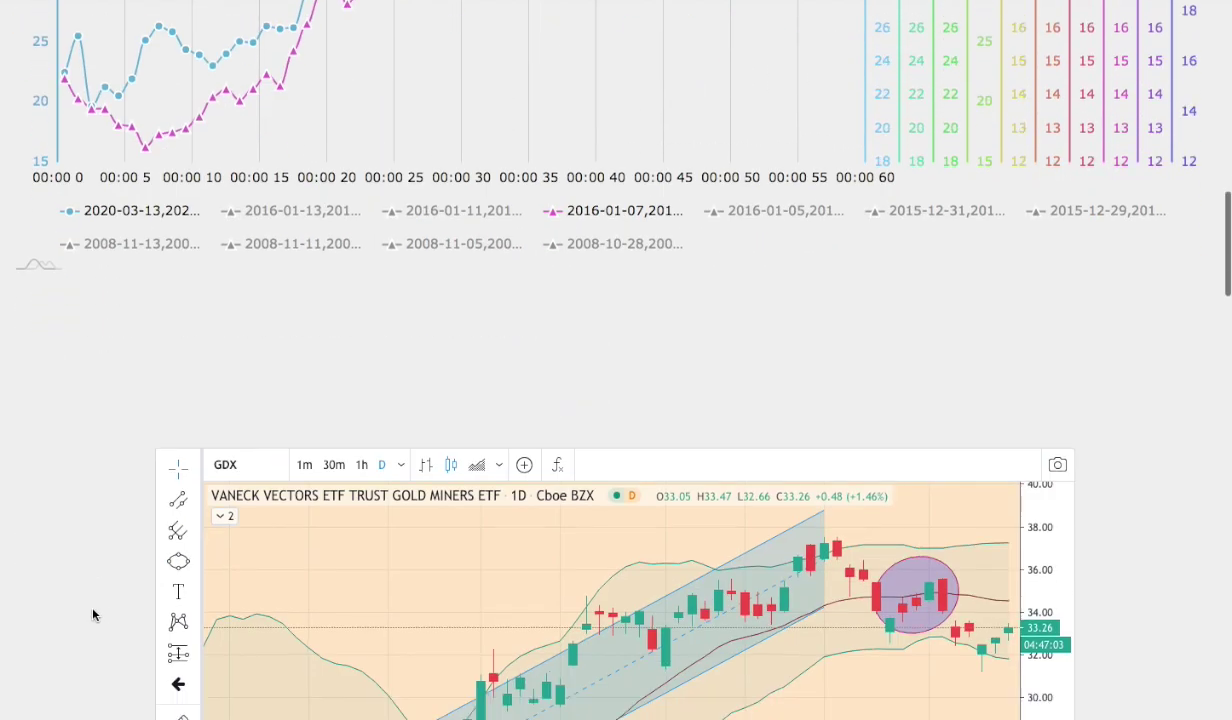
{"action": "scroll", "coordinate": [96, 610], "scroll_direction": "down", "scroll_amount": 2}
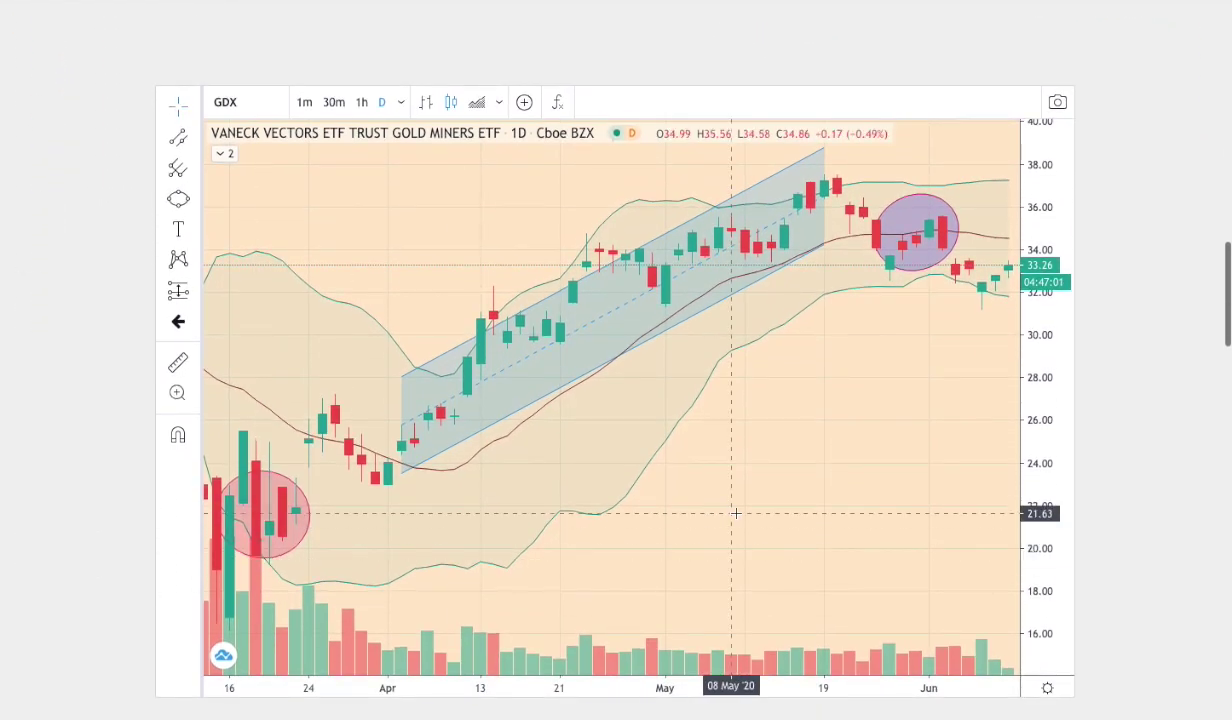
{"action": "scroll", "coordinate": [96, 512], "scroll_direction": "down", "scroll_amount": 7}
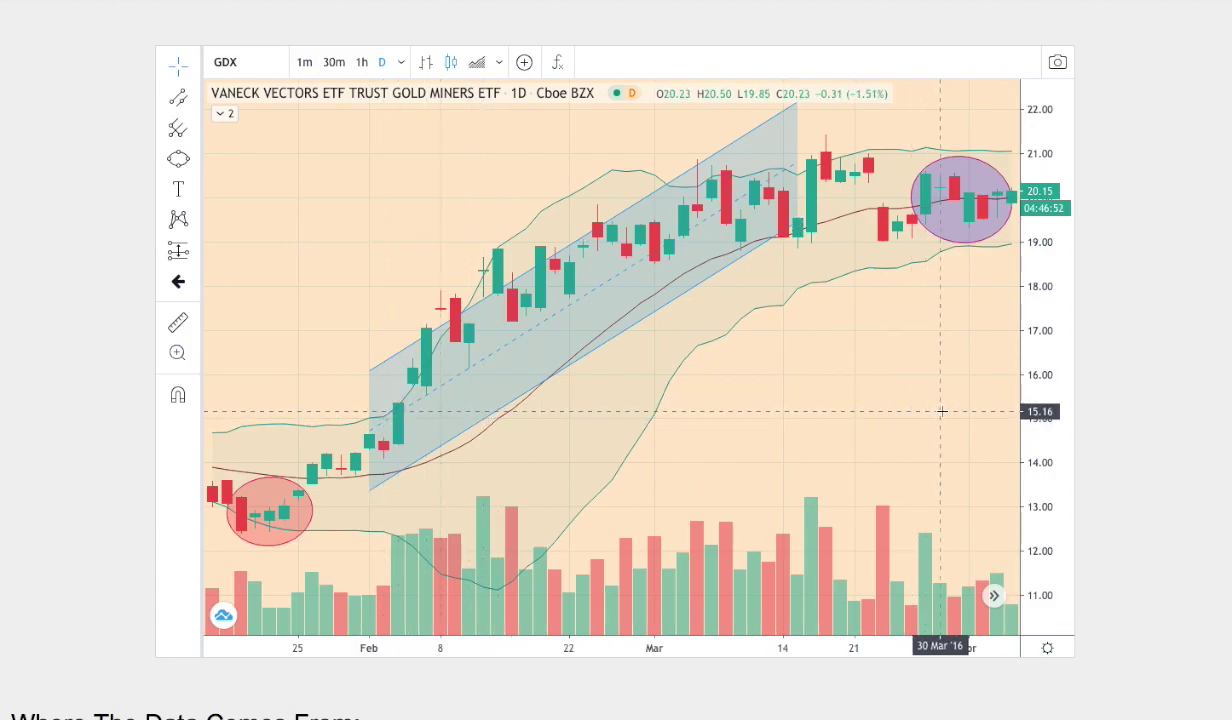
{"action": "scroll", "coordinate": [1122, 396], "scroll_direction": "up", "scroll_amount": 7}
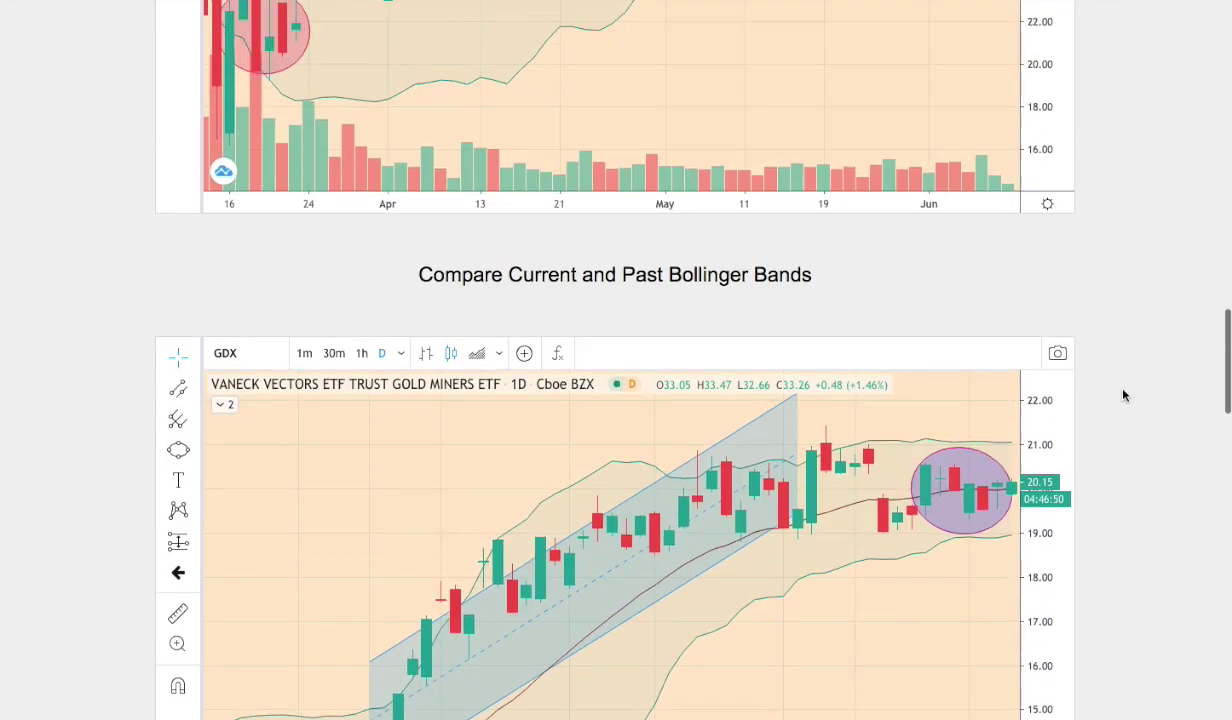
{"action": "scroll", "coordinate": [1121, 398], "scroll_direction": "up", "scroll_amount": 1}
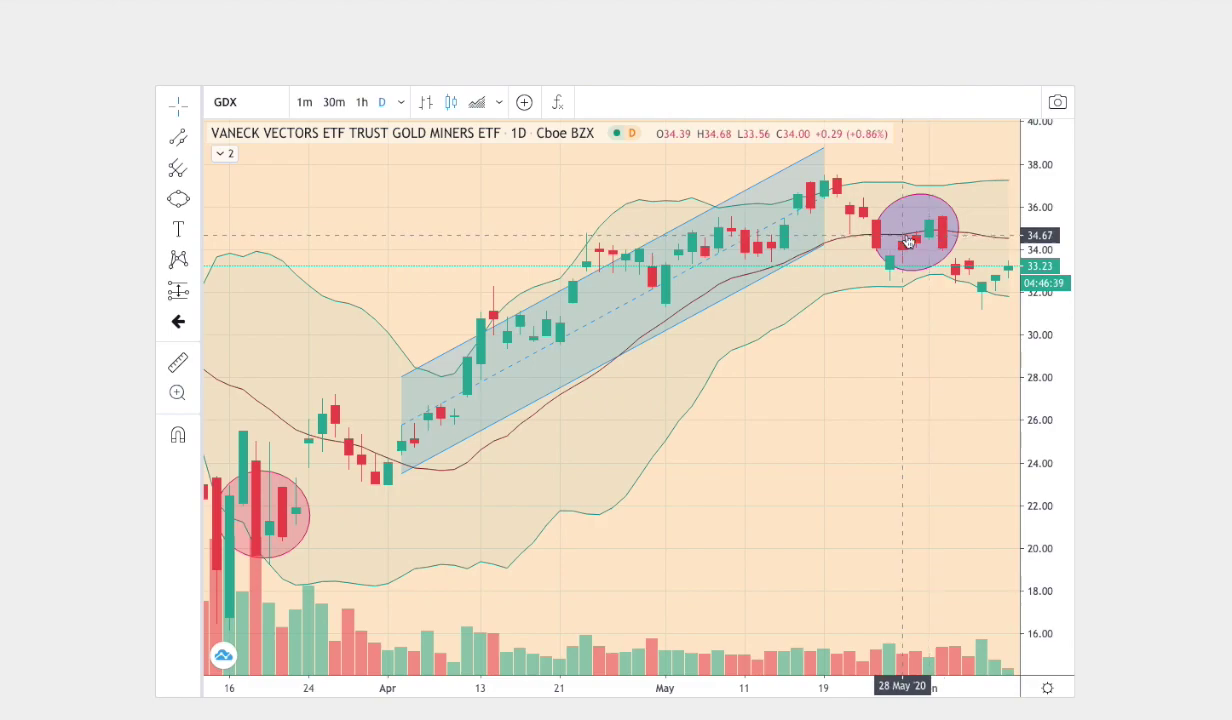
{"action": "scroll", "coordinate": [1147, 404], "scroll_direction": "down", "scroll_amount": 5}
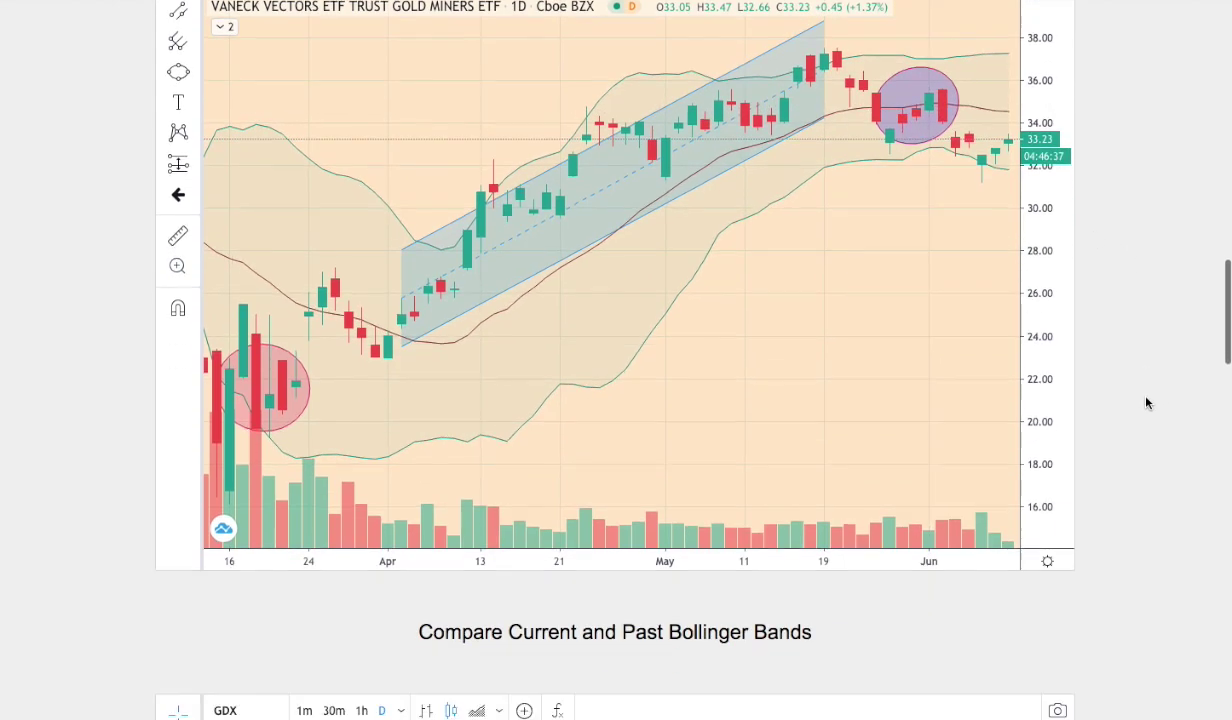
{"action": "scroll", "coordinate": [1145, 403], "scroll_direction": "down", "scroll_amount": 3}
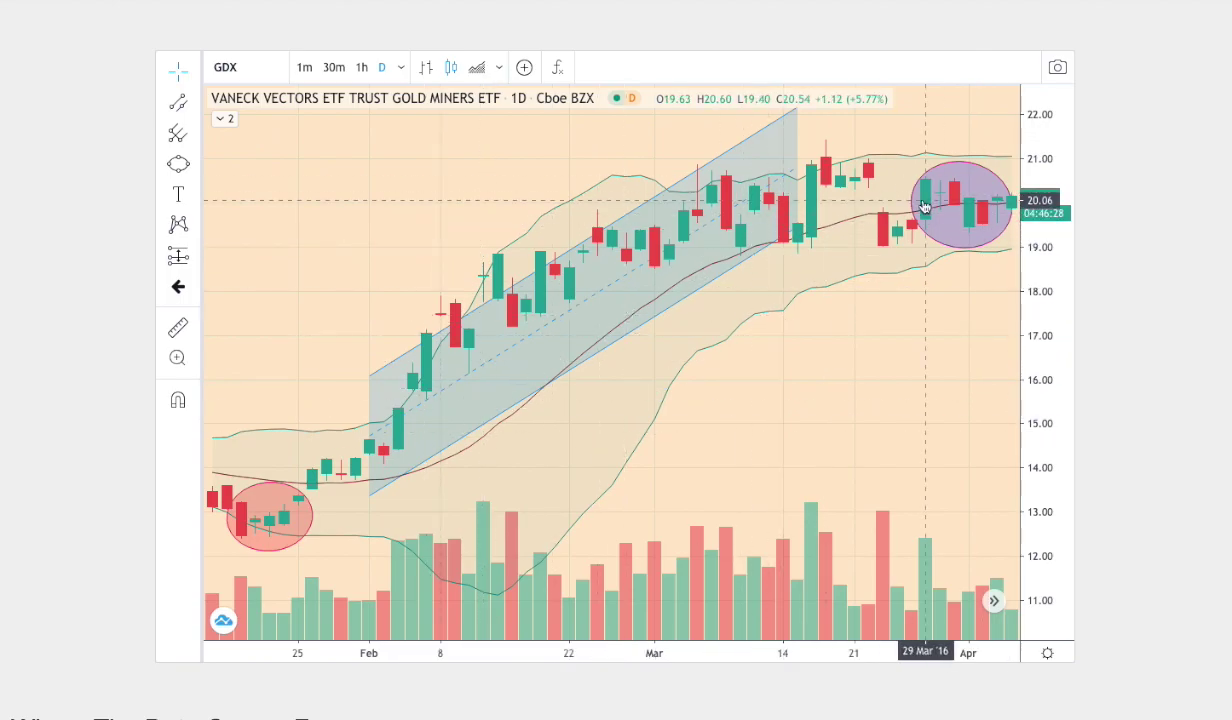
{"action": "scroll", "coordinate": [1144, 257], "scroll_direction": "up", "scroll_amount": 5}
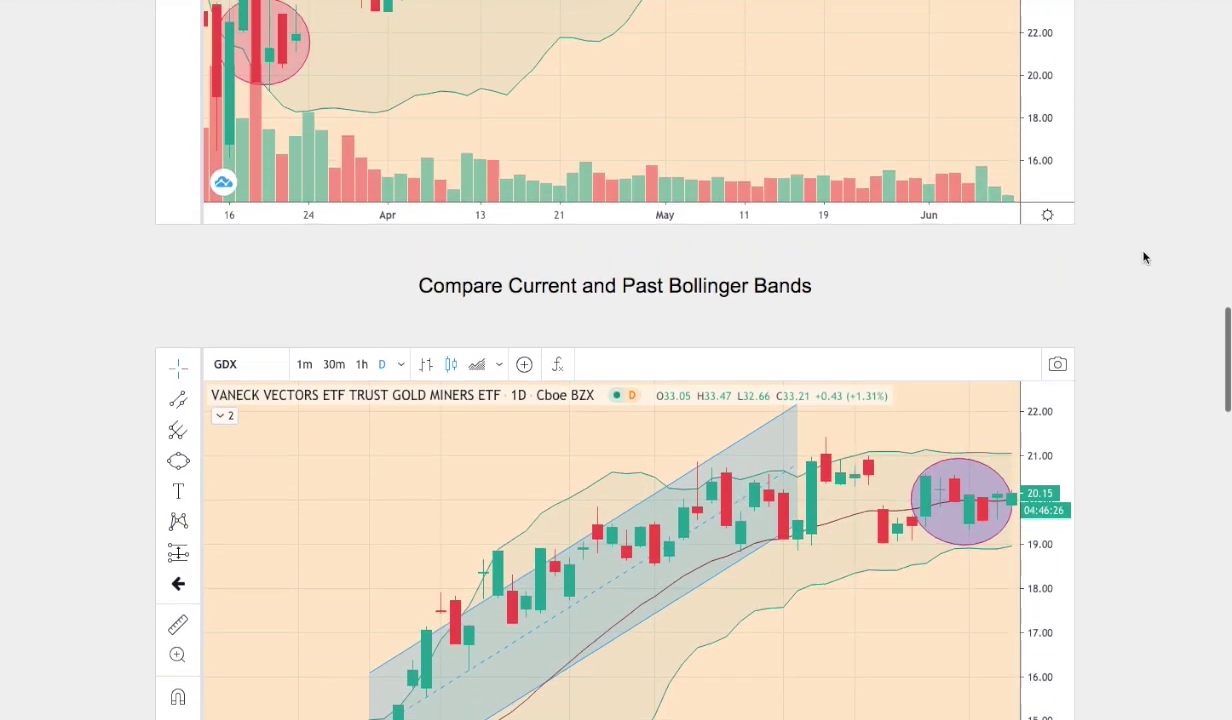
{"action": "scroll", "coordinate": [1144, 258], "scroll_direction": "up", "scroll_amount": 2}
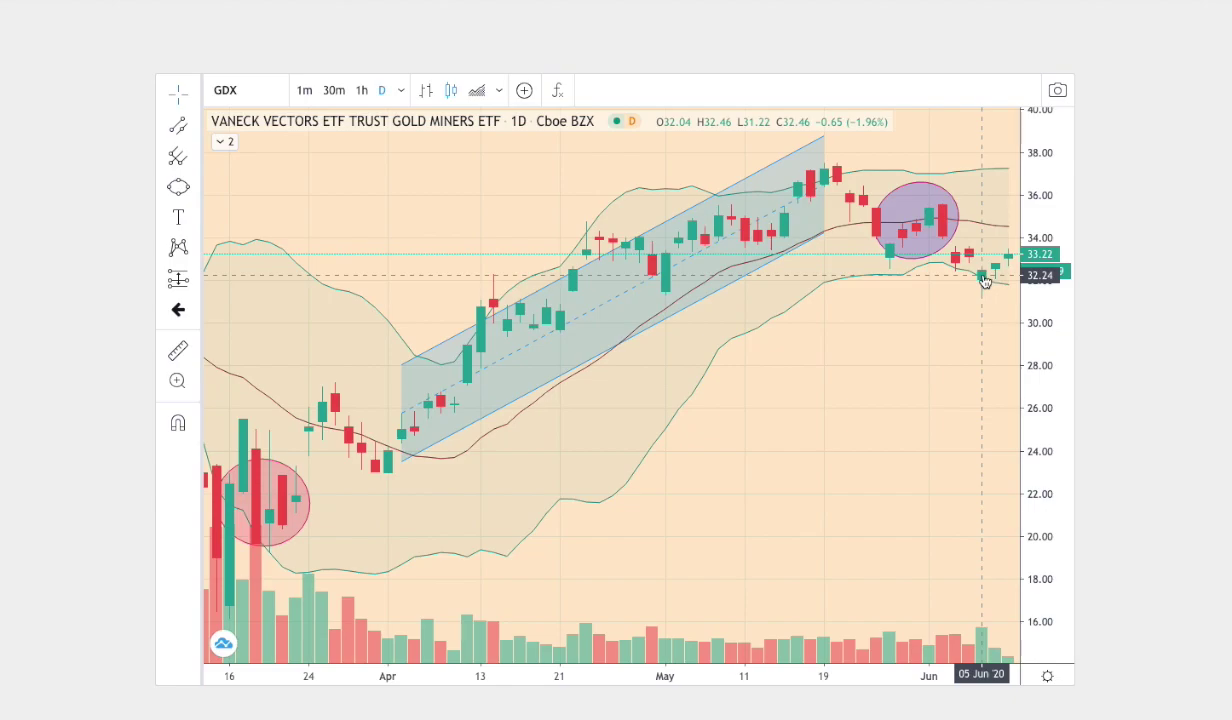
Scroll down to the day-7 Where The Data Comes From percentage bar chart.
{"action": "scroll", "coordinate": [1168, 336], "scroll_direction": "down", "scroll_amount": 1}
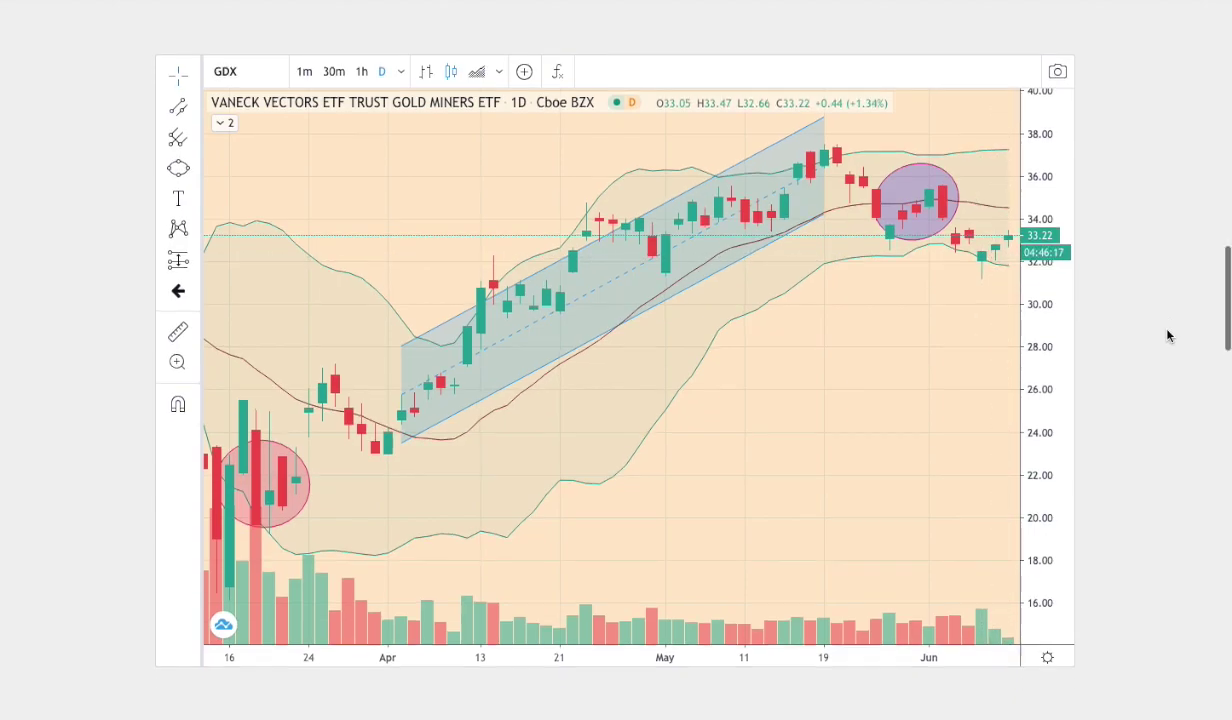
{"action": "scroll", "coordinate": [1168, 336], "scroll_direction": "down", "scroll_amount": 8}
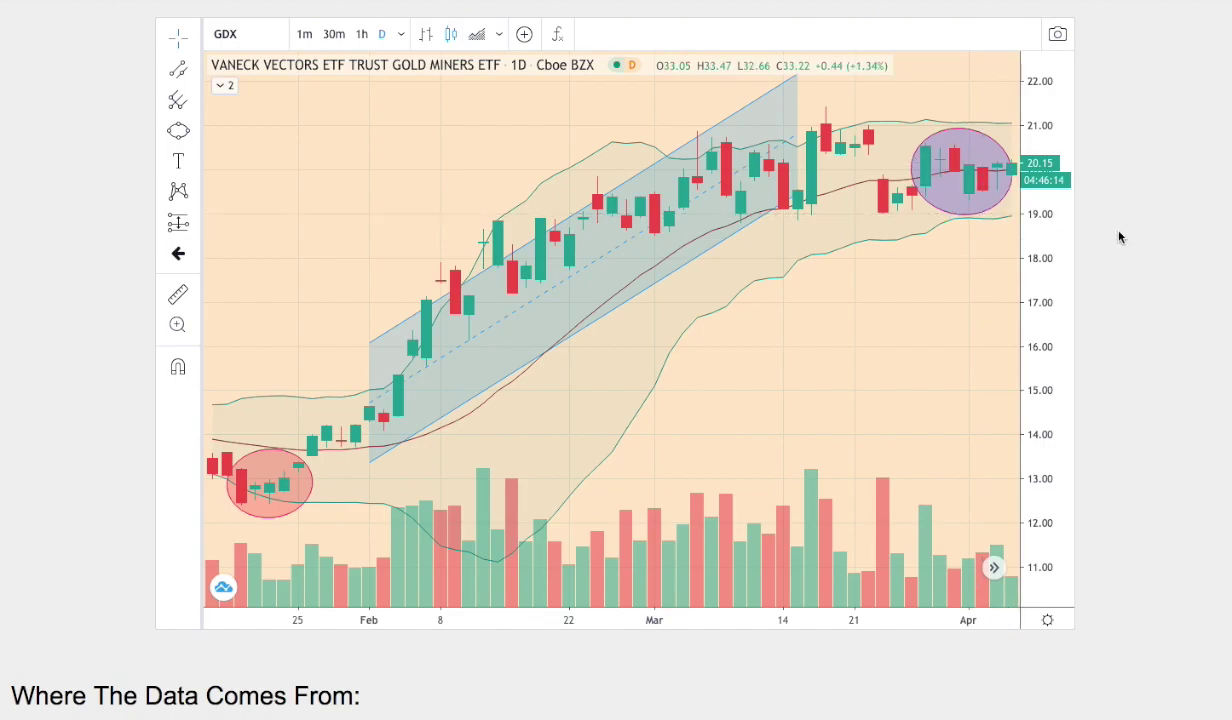
{"action": "scroll", "coordinate": [1120, 240], "scroll_direction": "up", "scroll_amount": 1}
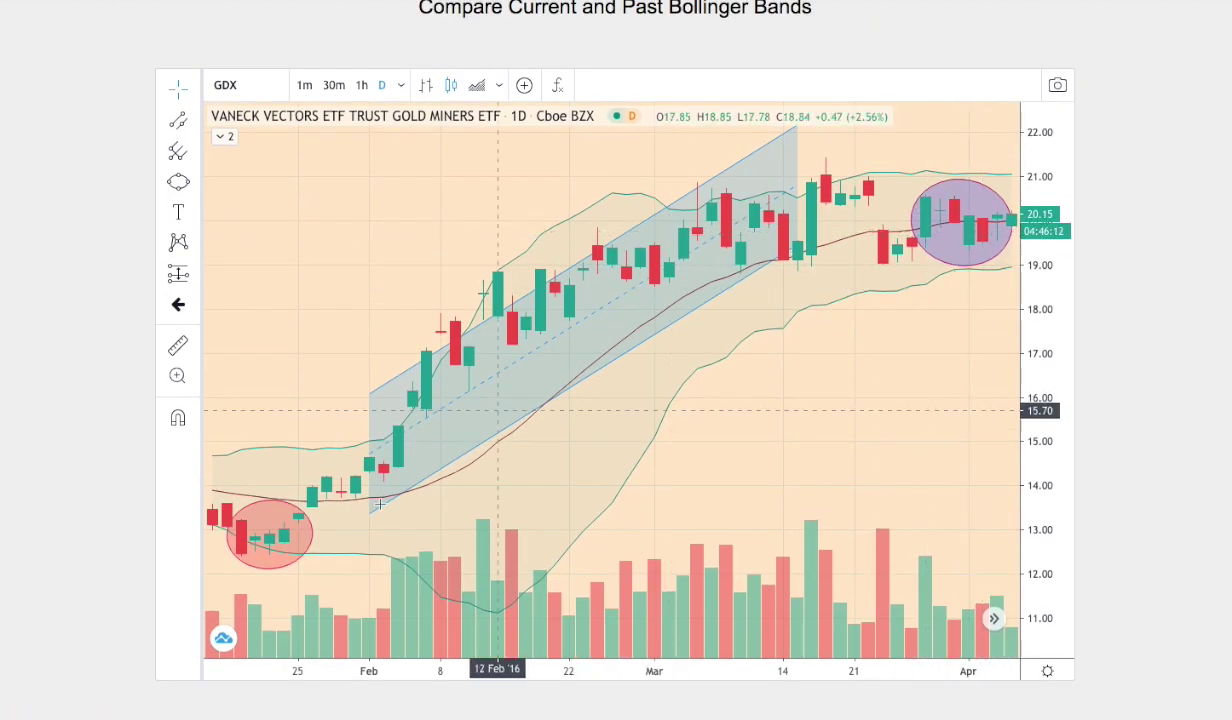
{"action": "scroll", "coordinate": [88, 401], "scroll_direction": "up", "scroll_amount": 10}
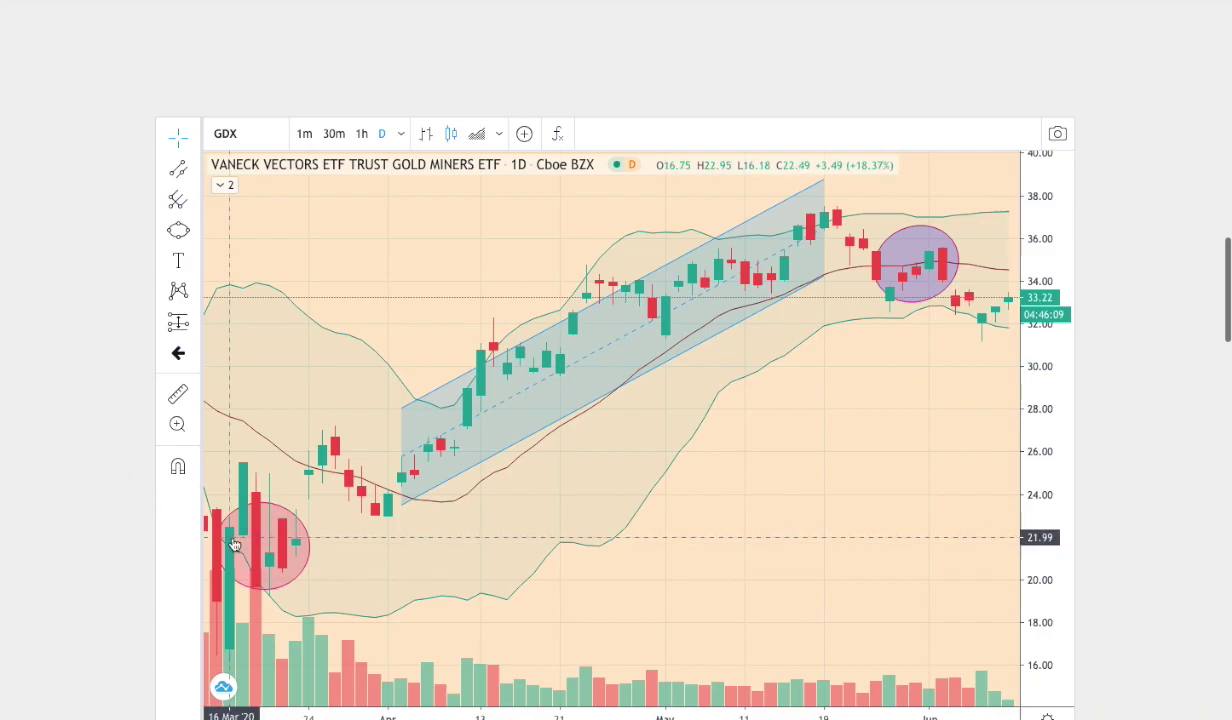
{"action": "scroll", "coordinate": [1115, 383], "scroll_direction": "down", "scroll_amount": 12}
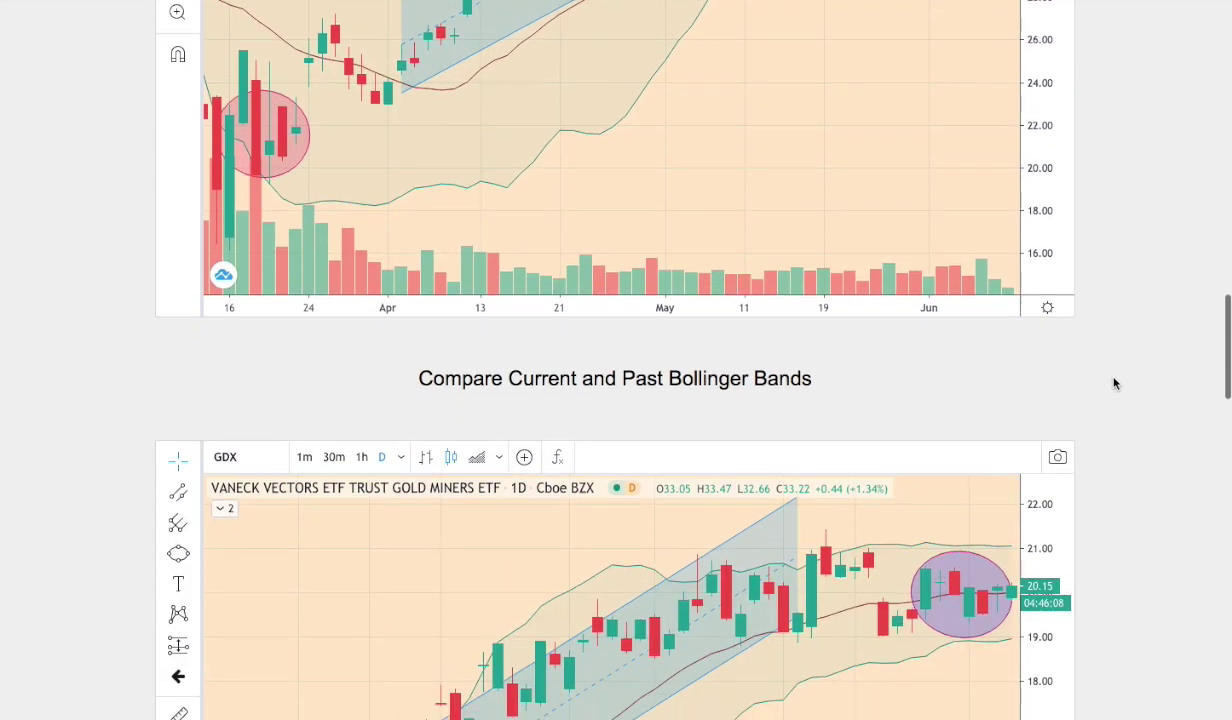
{"action": "scroll", "coordinate": [1115, 383], "scroll_direction": "down", "scroll_amount": 5}
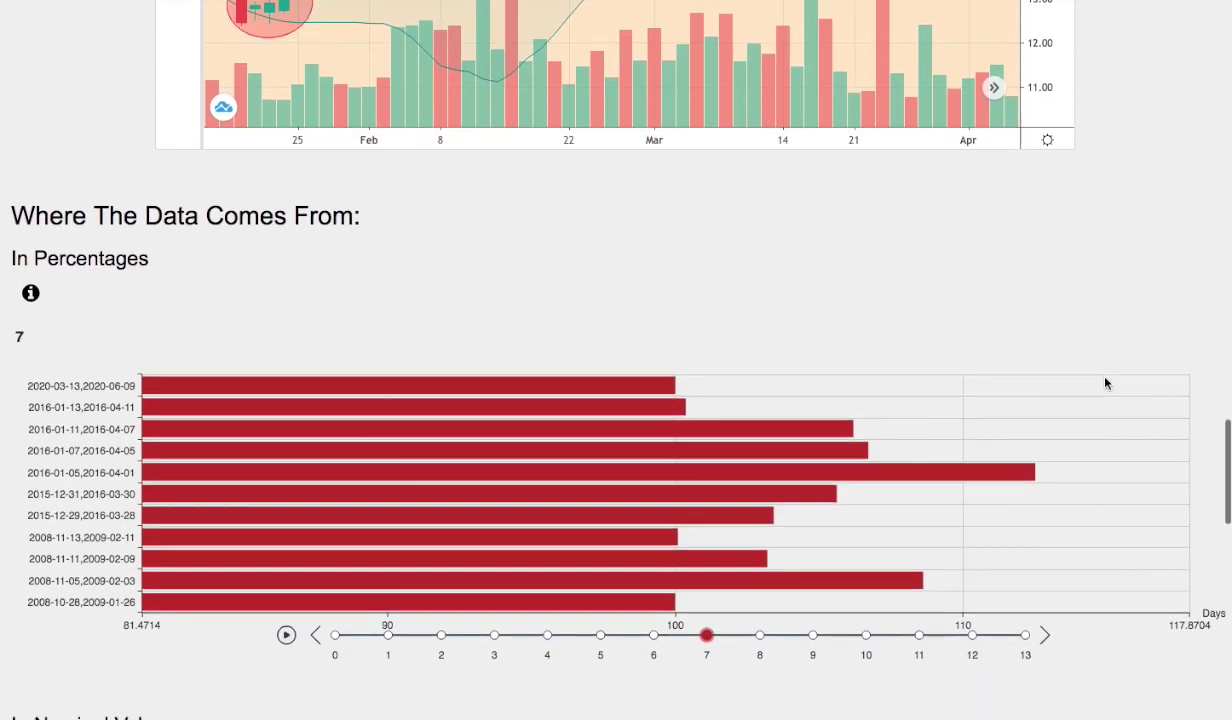
Scroll down to the Nominal Values table, then back up to the 10-model Day By Day Probability table.
{"action": "scroll", "coordinate": [361, 326], "scroll_direction": "down", "scroll_amount": 3}
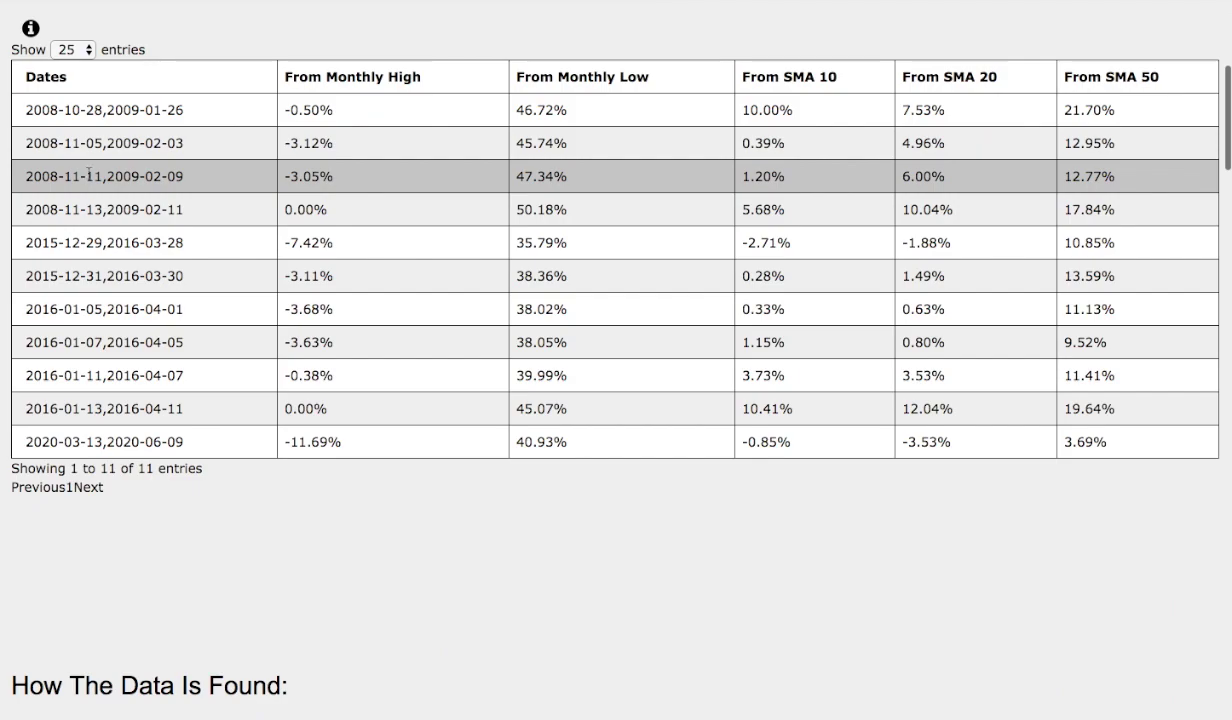
{"action": "scroll", "coordinate": [88, 174], "scroll_direction": "up", "scroll_amount": 10}
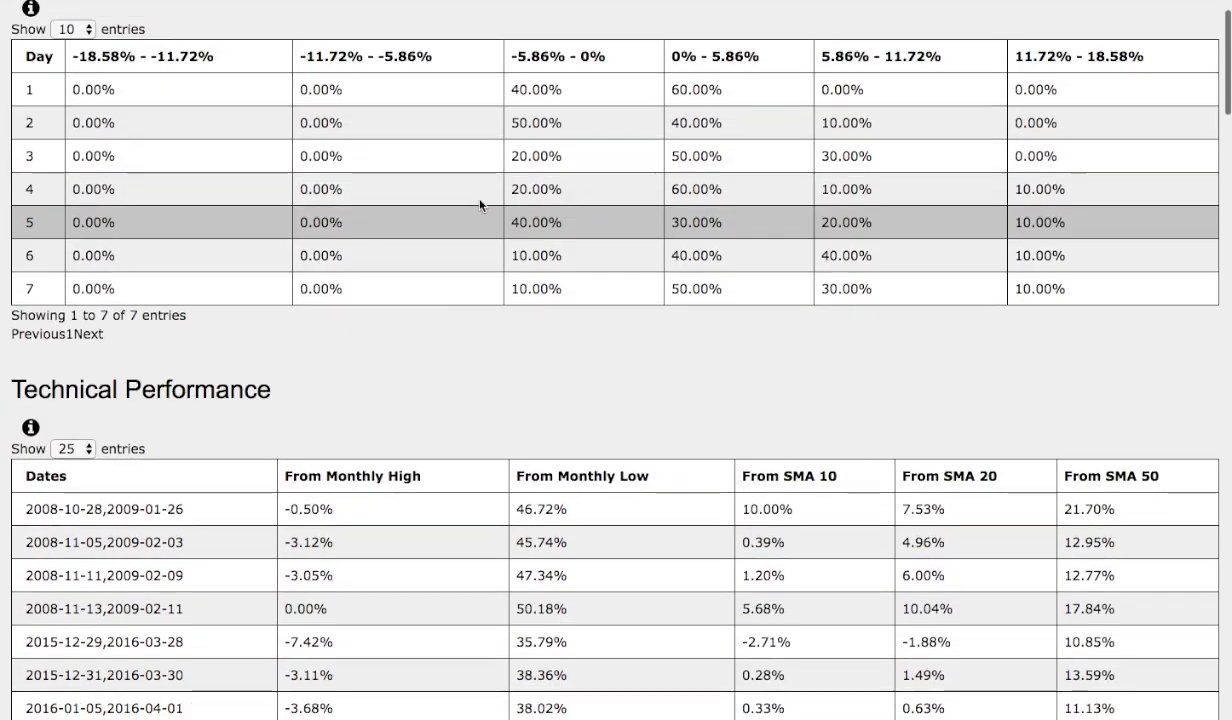
{"action": "scroll", "coordinate": [622, 255], "scroll_direction": "up", "scroll_amount": 1}
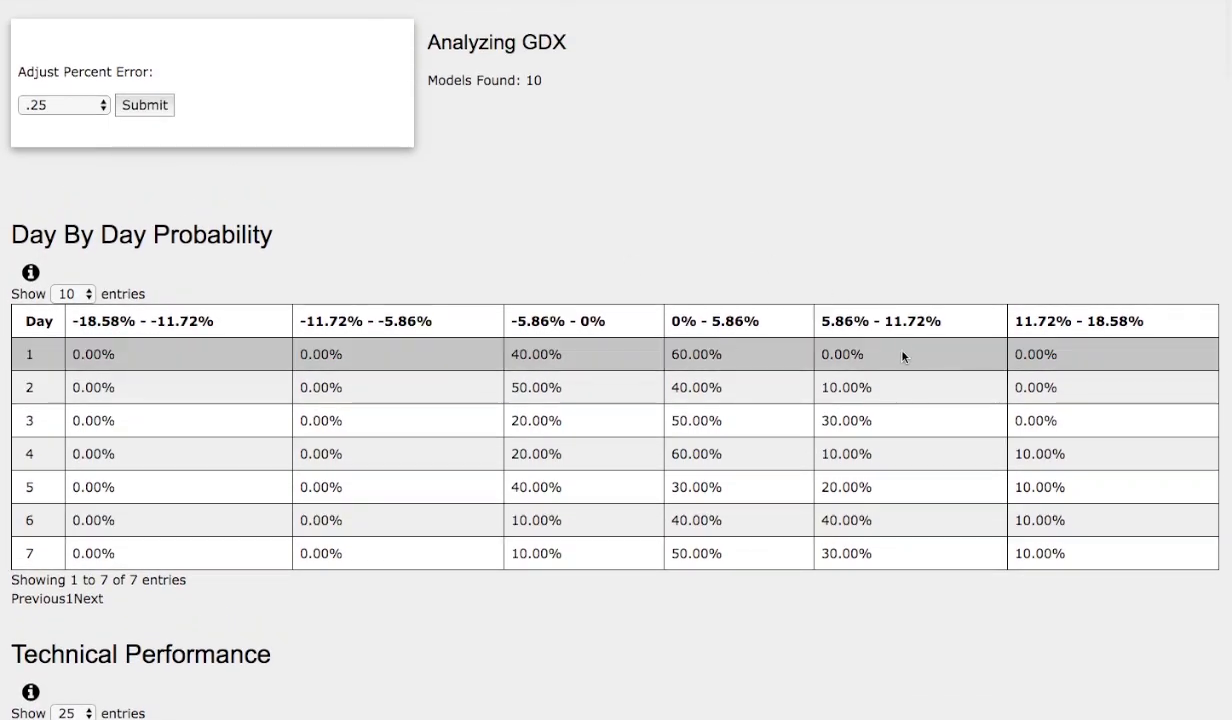